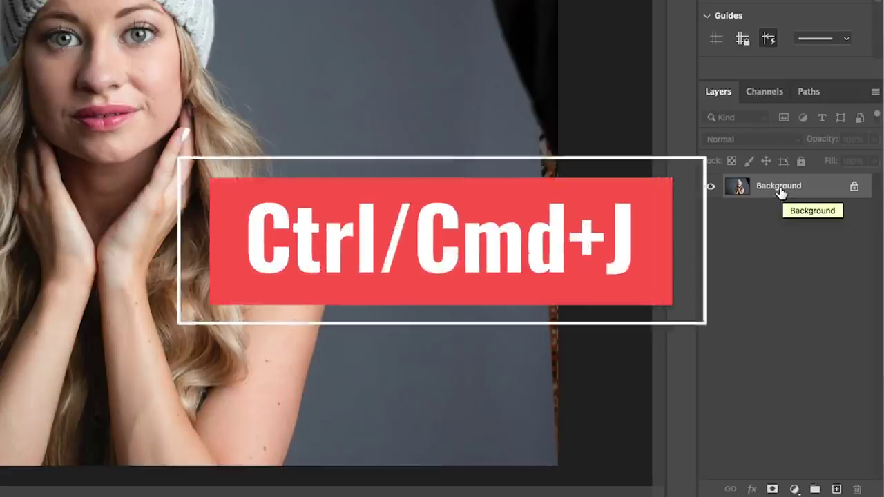
Duplicate the Background layer, and make a second copy from that duplicate
key(super+j)
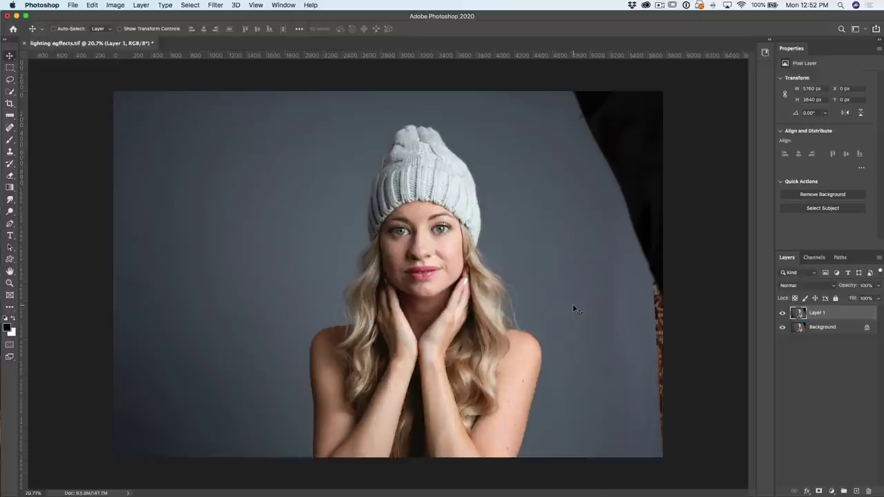
drag(821, 316, 856, 492)
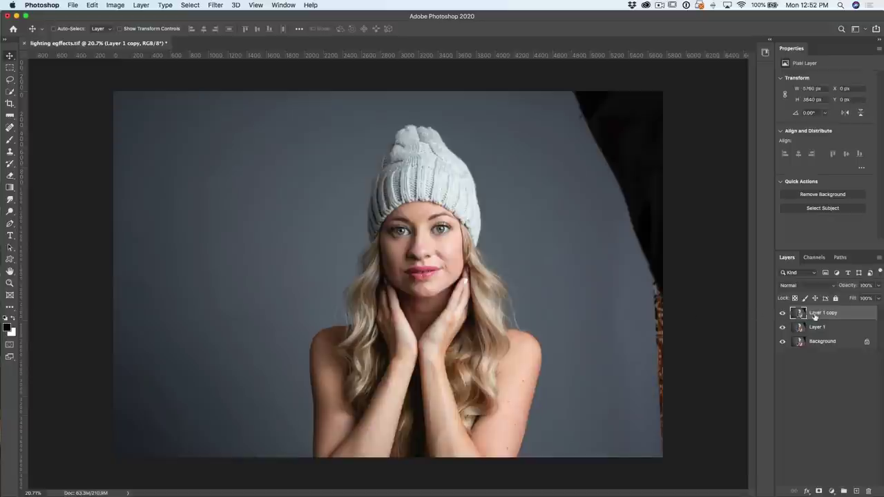
Start a Smart Blur on Layer 1 copy with Quality set to Medium and Mode set to Normal
click(213, 4)
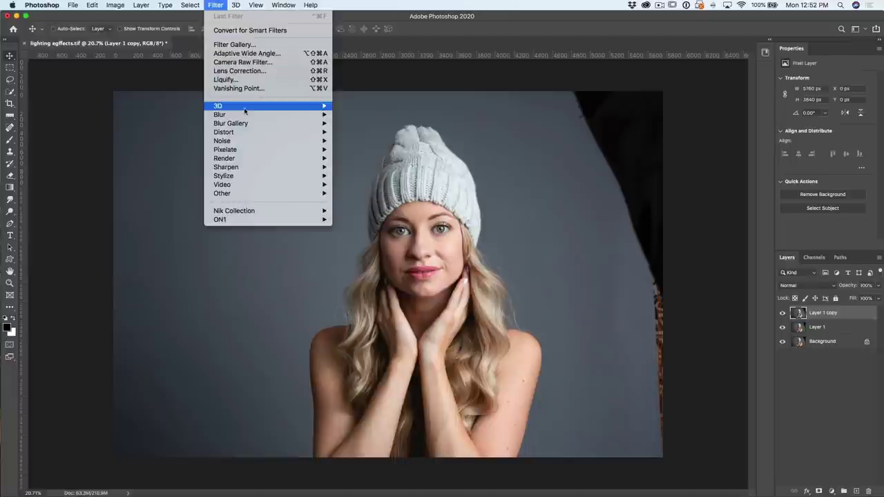
mouse_move(245, 116)
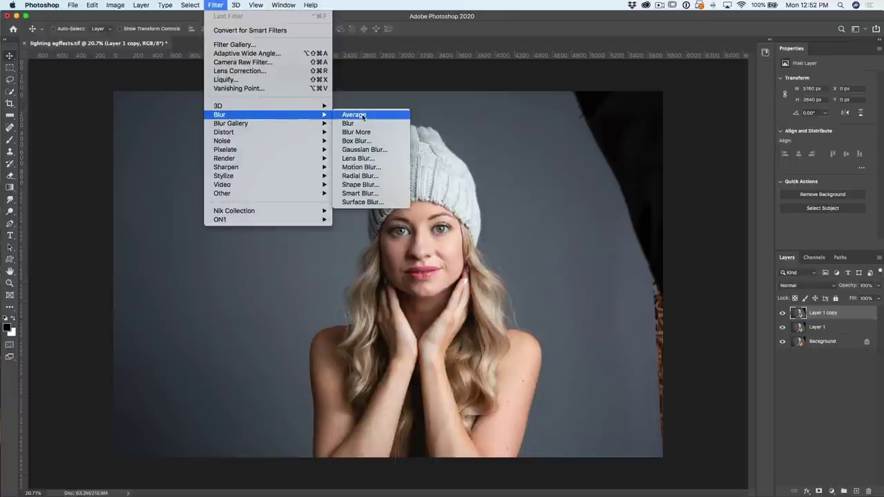
click(374, 194)
drag(394, 108, 579, 108)
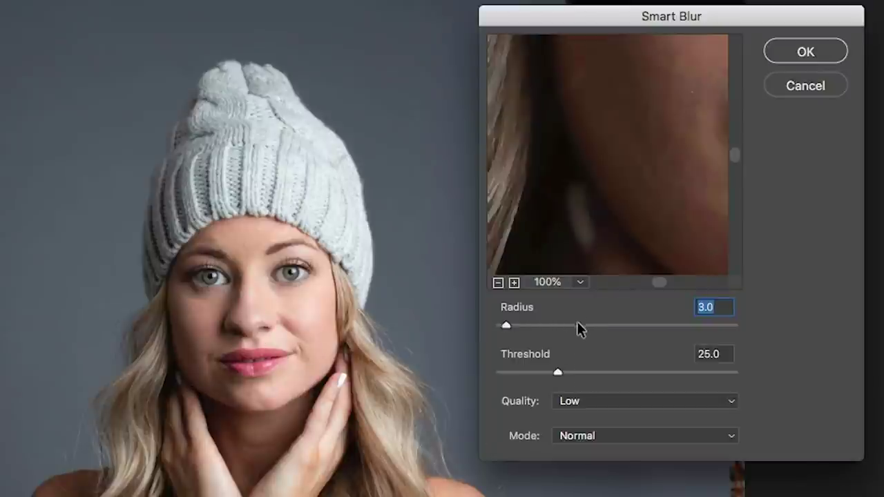
click(612, 401)
click(611, 415)
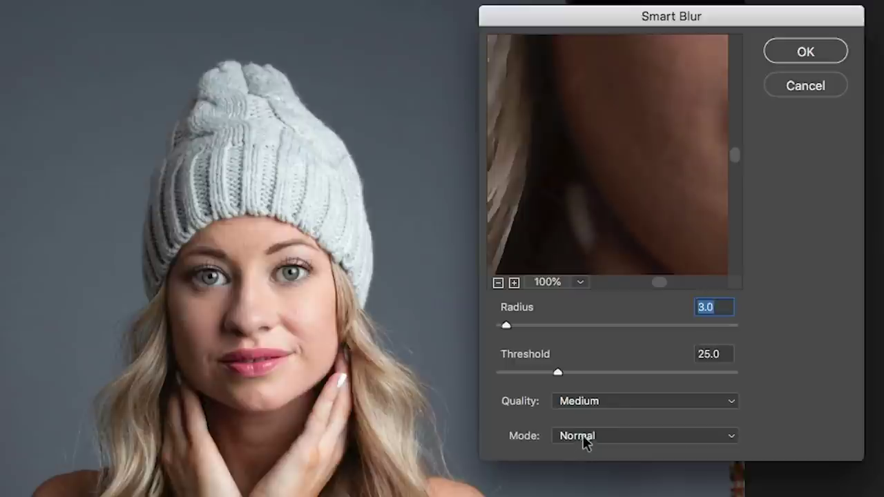
click(584, 439)
click(591, 432)
Set the Smart Blur radius to 10.9 and threshold to 92.0, check the face in the preview, and apply the filter
drag(505, 328, 519, 329)
drag(655, 177, 552, 203)
drag(657, 118, 566, 189)
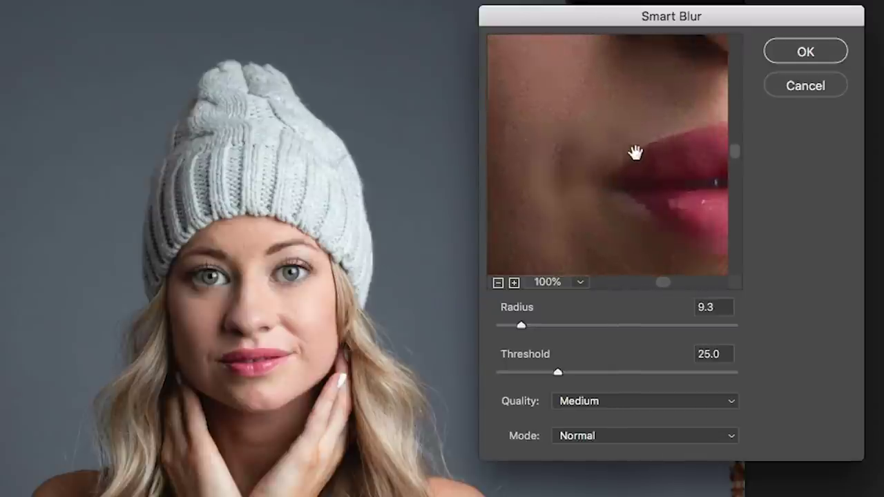
drag(632, 154, 592, 191)
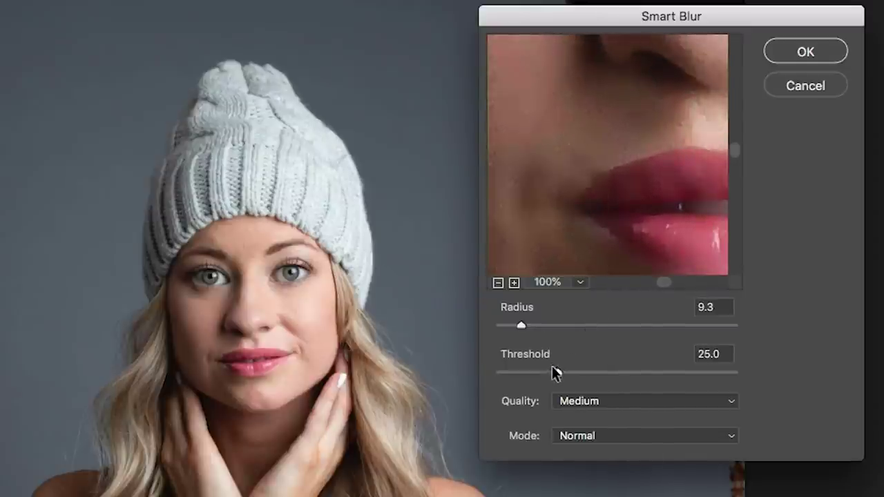
drag(557, 373, 693, 373)
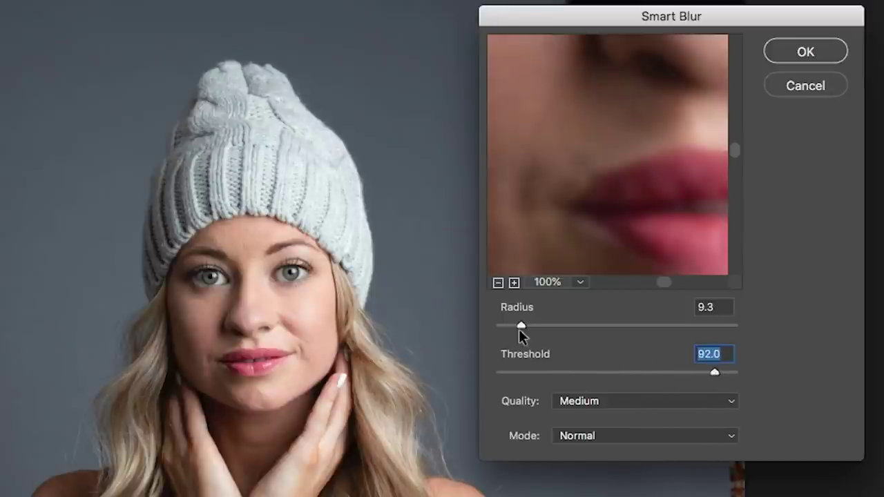
drag(521, 323, 526, 325)
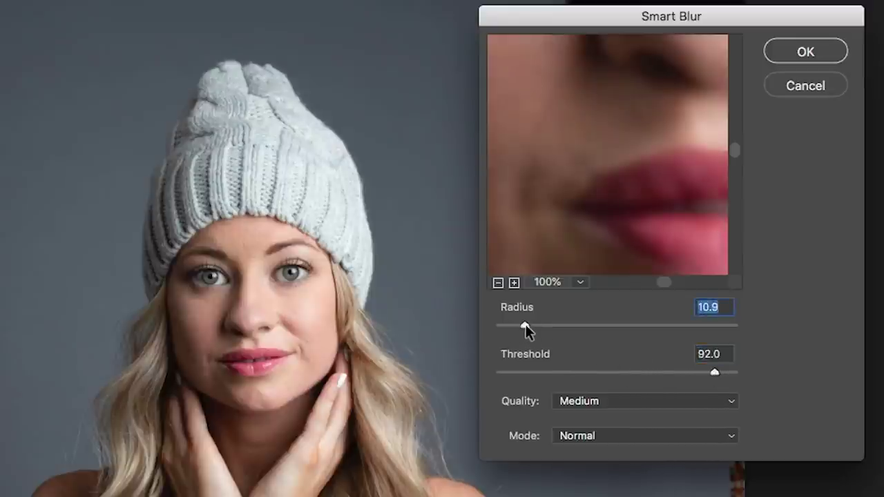
click(497, 282)
click(498, 282)
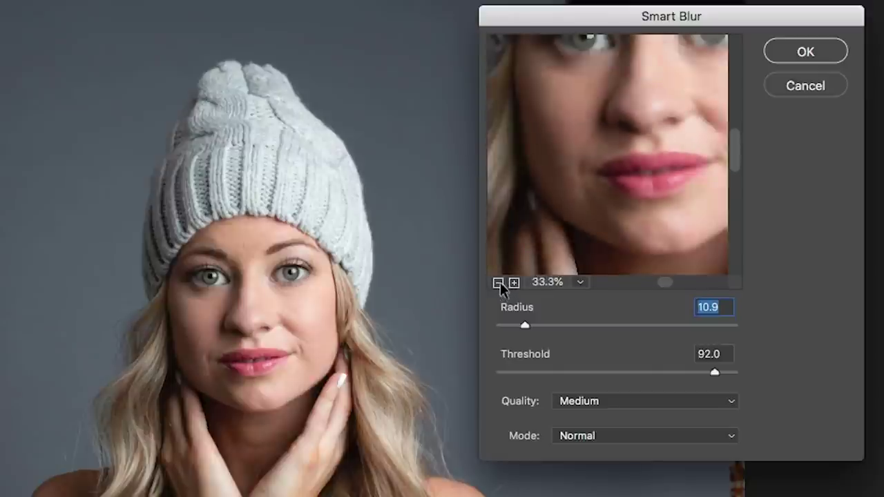
click(497, 282)
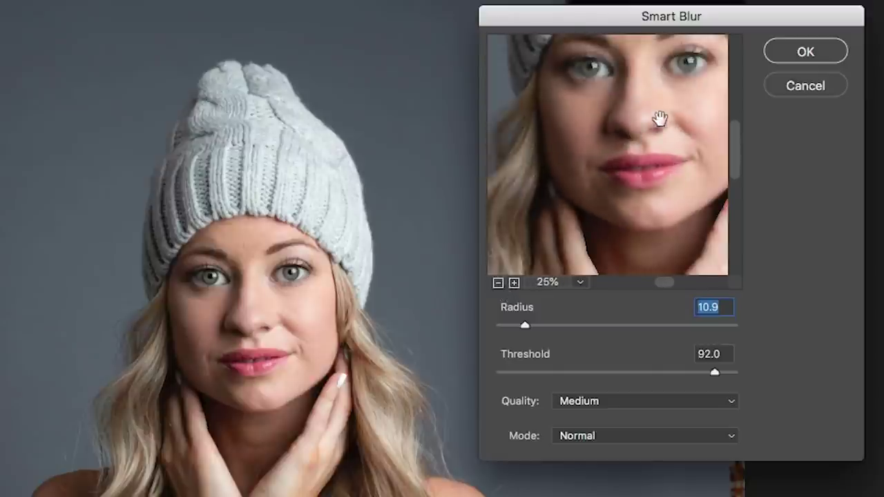
drag(657, 118, 591, 191)
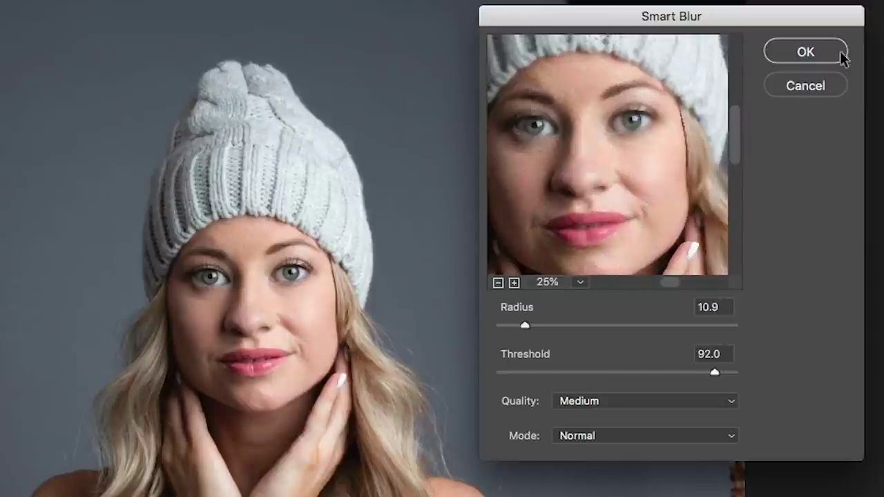
click(806, 53)
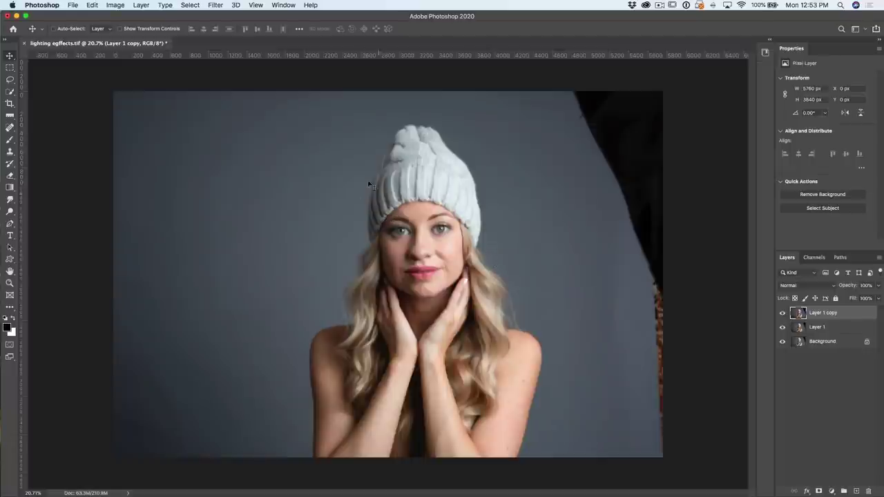
Apply Smart Blur to Layer 1 copy a second time with a slightly larger radius
click(216, 4)
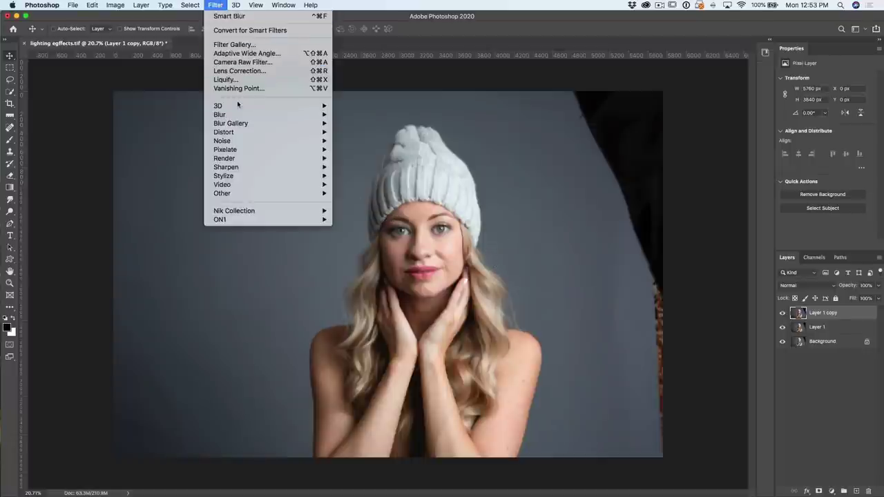
mouse_move(242, 115)
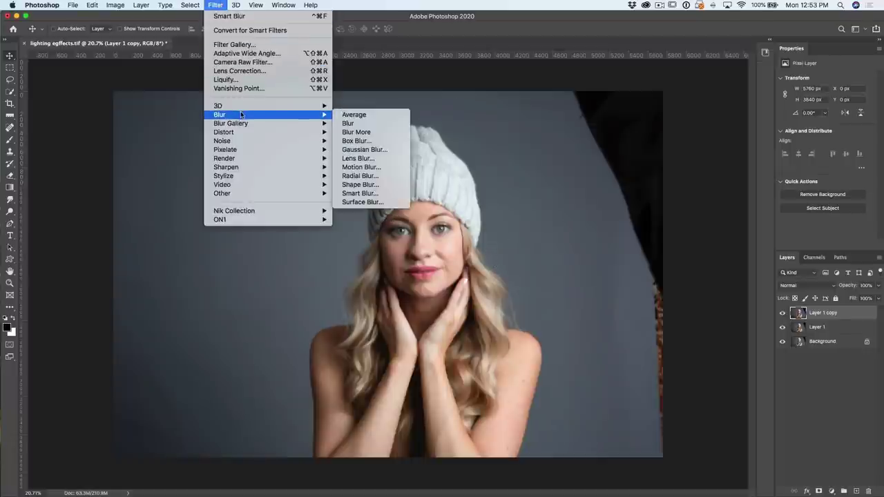
click(375, 193)
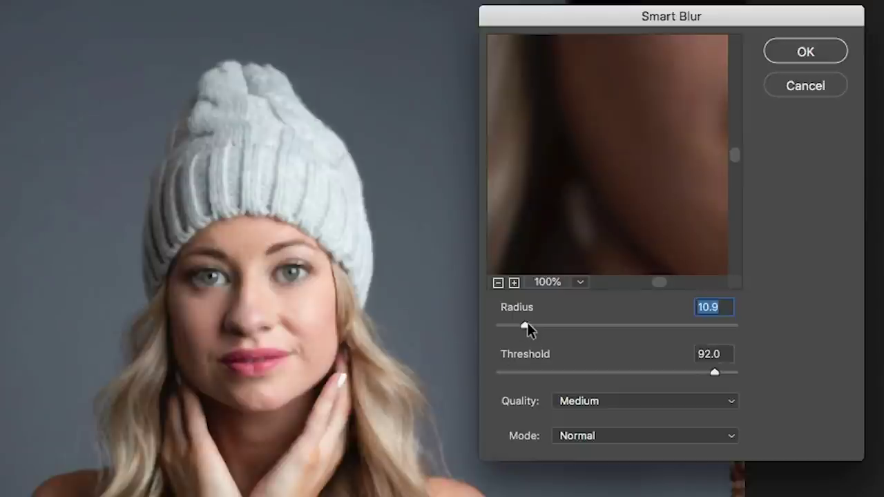
drag(530, 322, 537, 323)
click(809, 52)
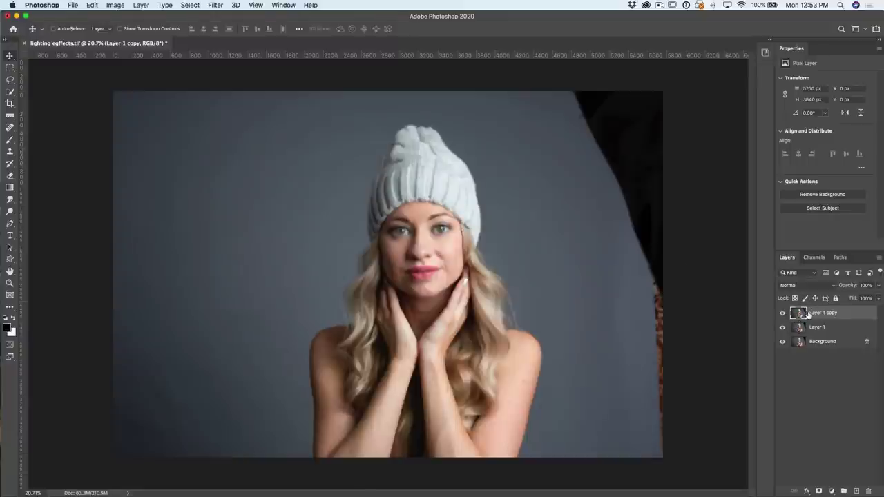
Copy the entire blurred layer into a new alpha channel and clear the selection
key(super+a)
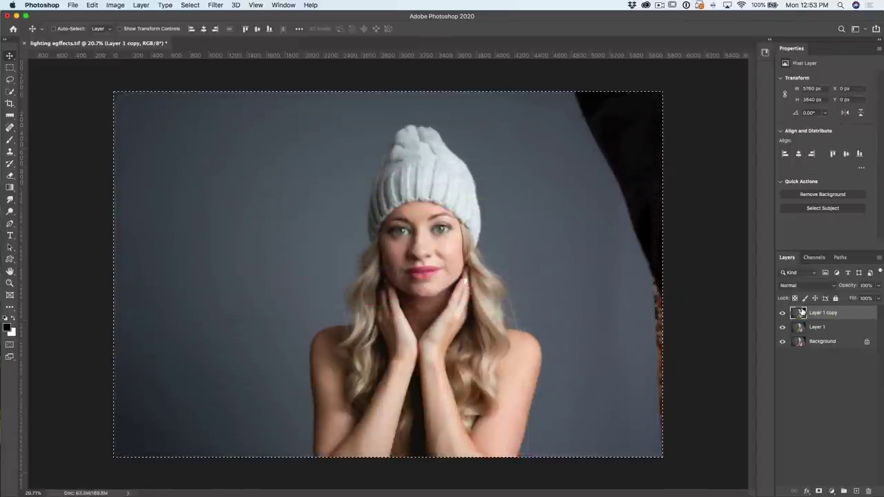
key(super+c)
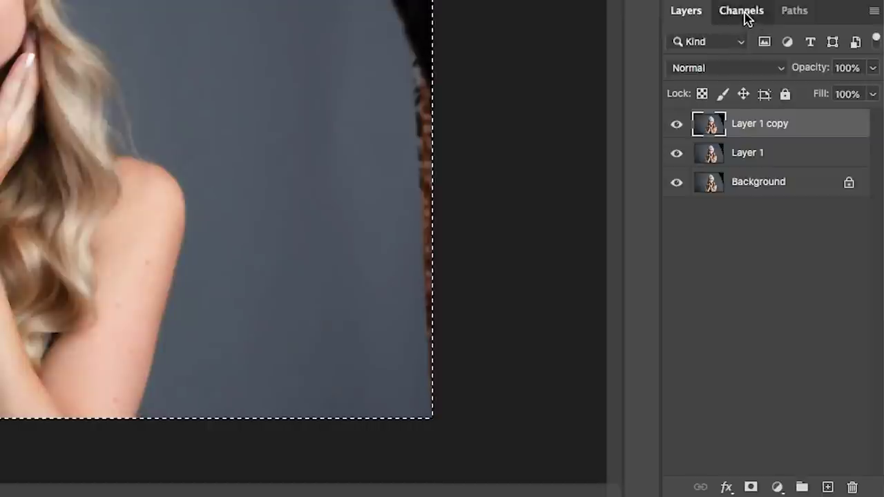
click(815, 260)
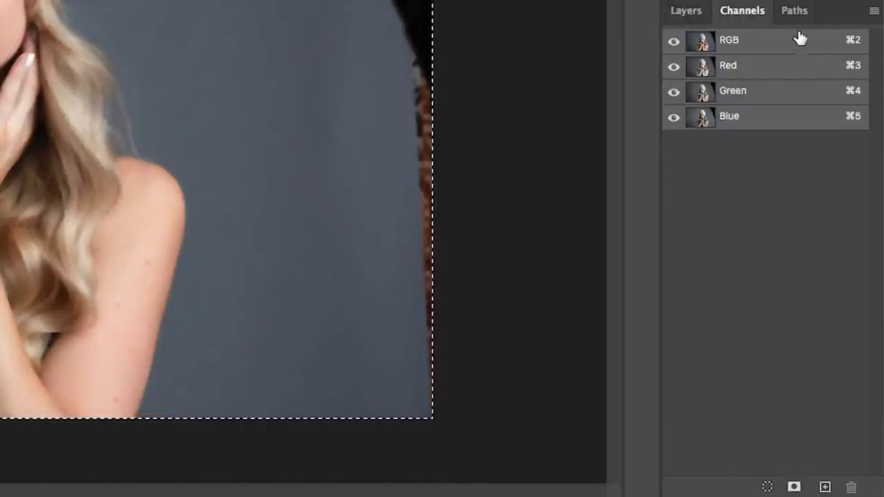
click(825, 487)
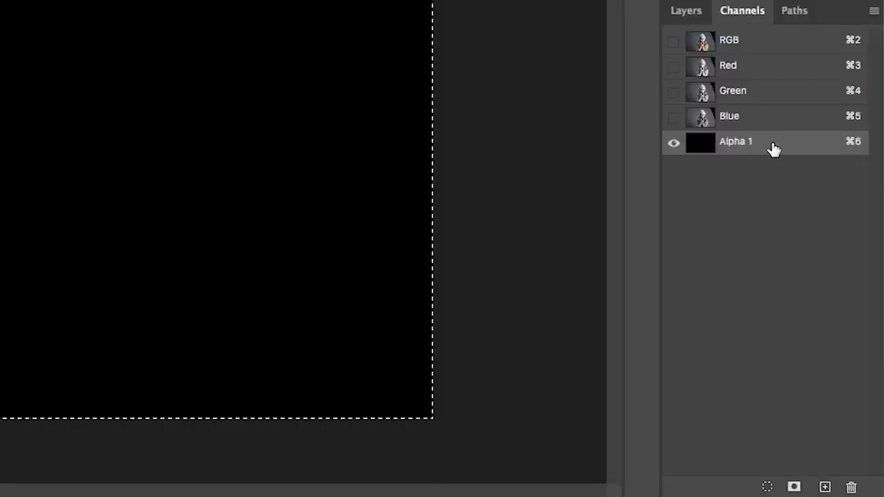
drag(772, 146, 774, 147)
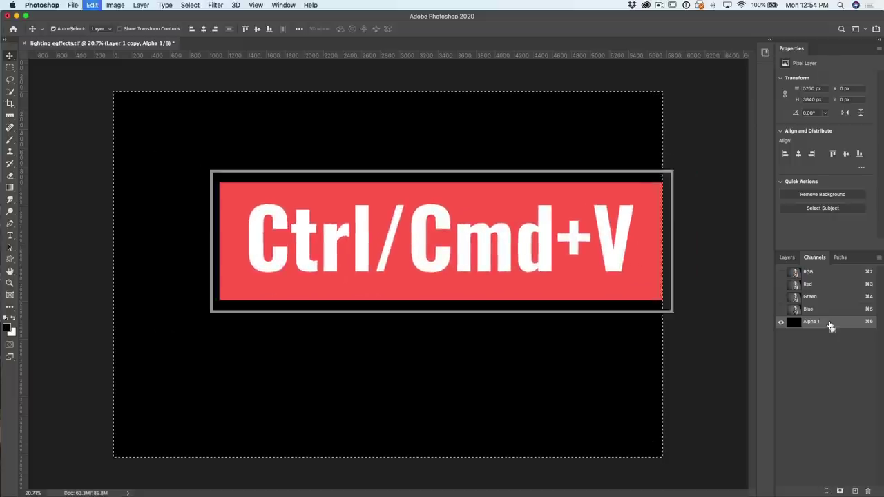
key(super+v)
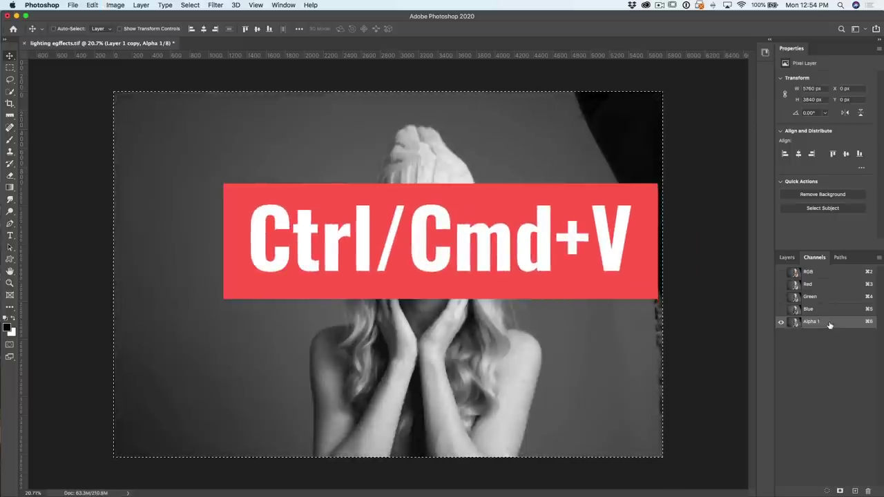
key(super+d)
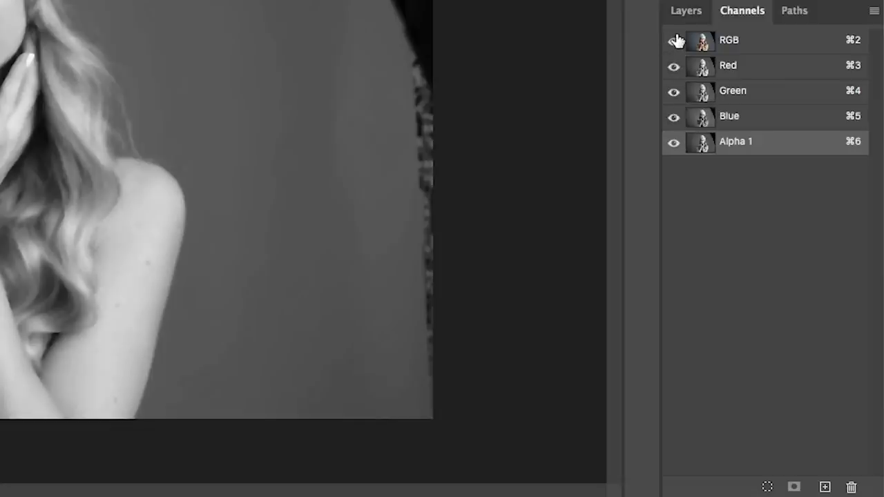
Make the RGB composite visible and active, and hide the Alpha 1 channel
click(781, 271)
click(673, 143)
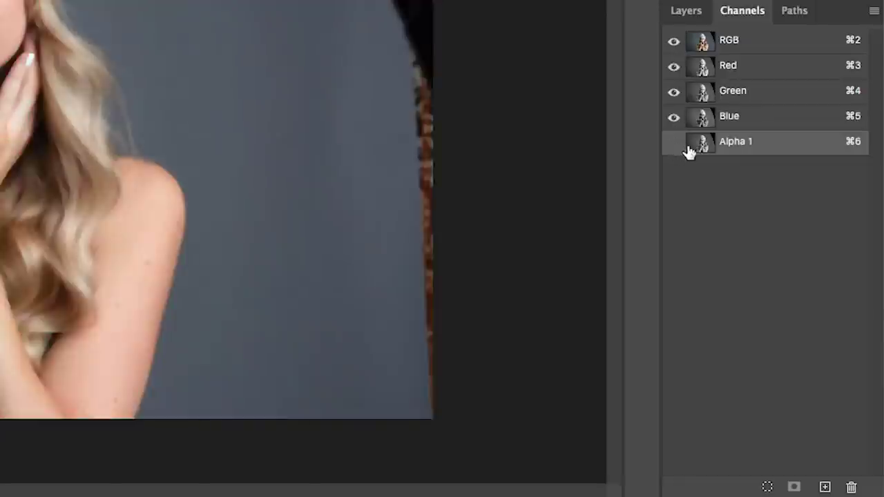
click(673, 143)
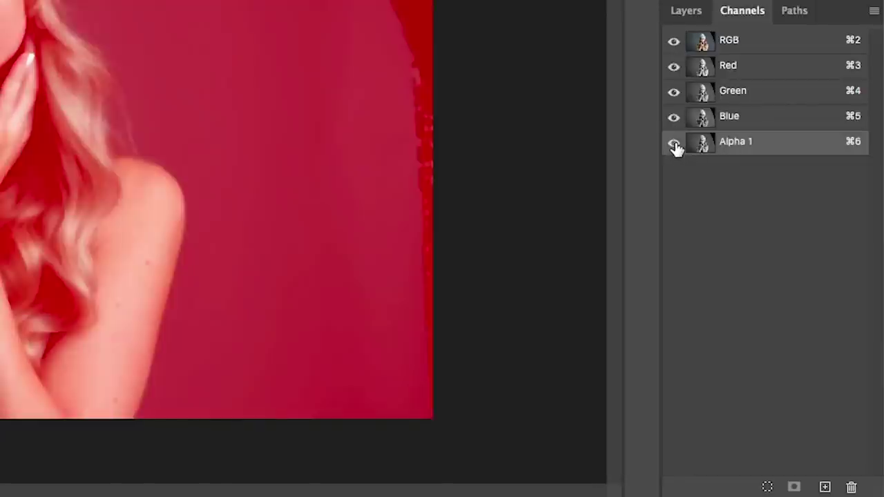
click(740, 43)
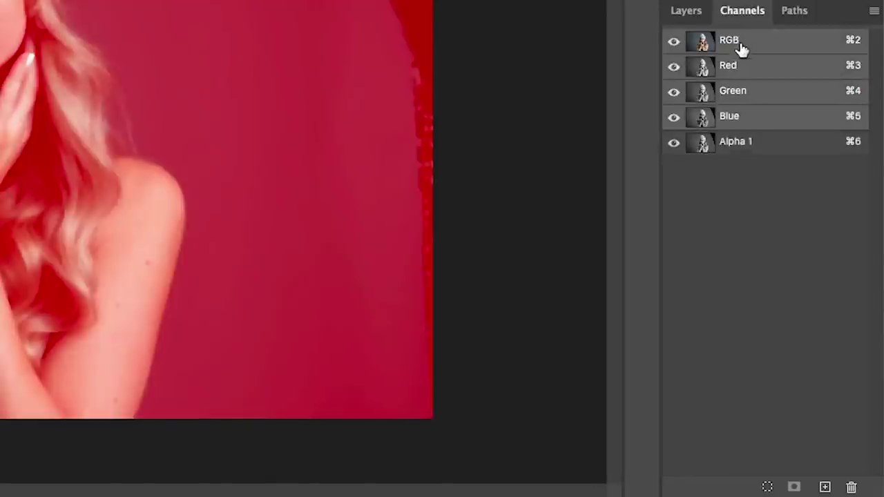
click(673, 142)
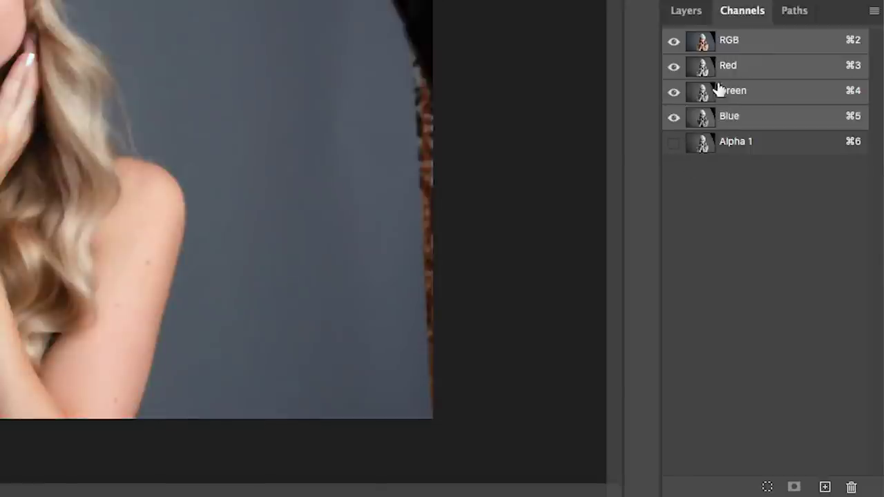
Delete the blurred Layer 1 copy, and toggle the visibility of Layer 1 off and on
click(688, 13)
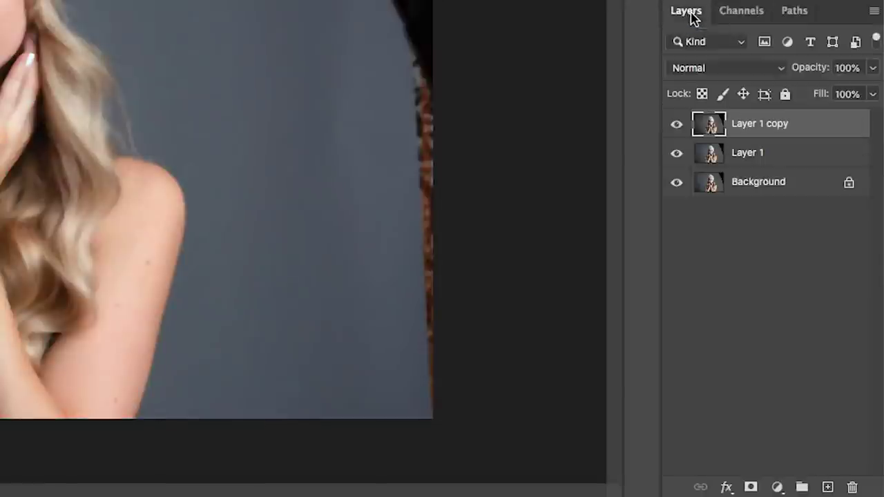
drag(752, 128, 852, 487)
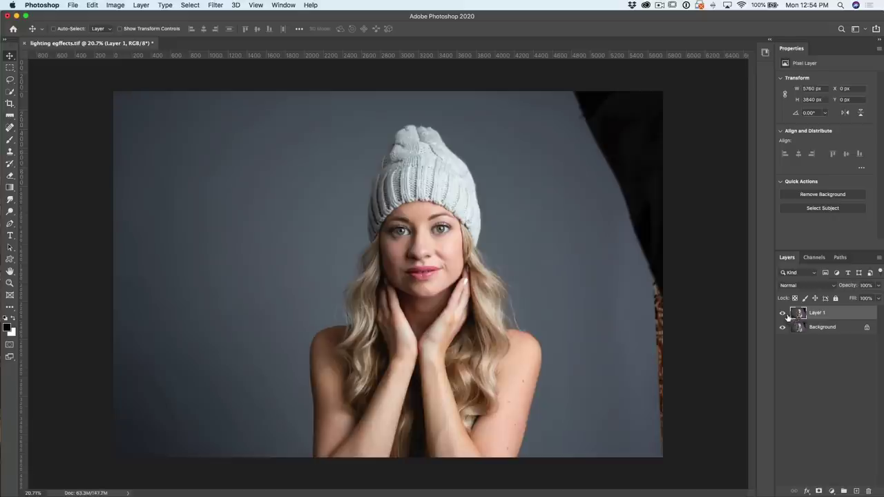
click(679, 125)
click(679, 125)
Check the document's color mode and bits per channel without changing them
click(113, 5)
mouse_move(118, 17)
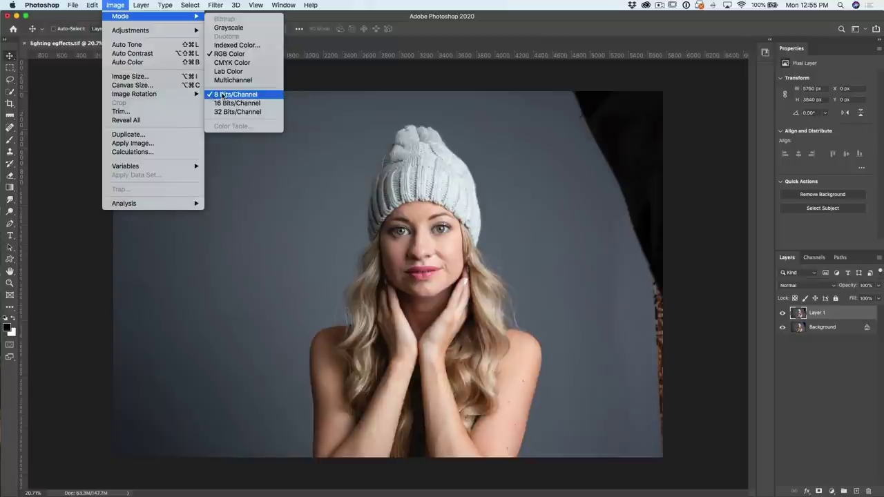
click(319, 80)
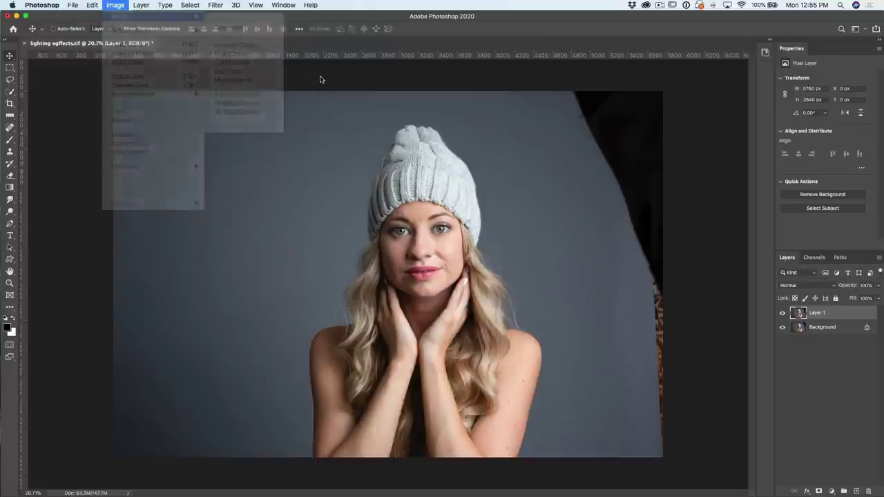
Open the Lighting Effects render filter on Layer 1
drag(803, 316, 804, 314)
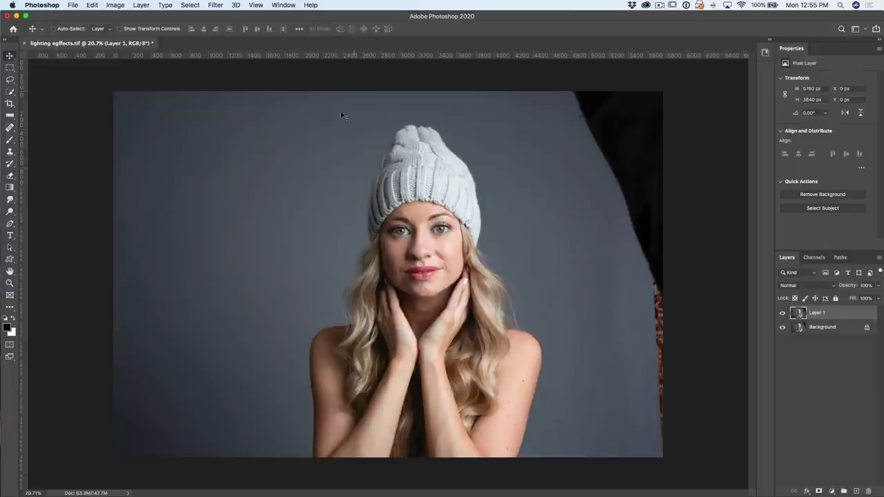
click(215, 5)
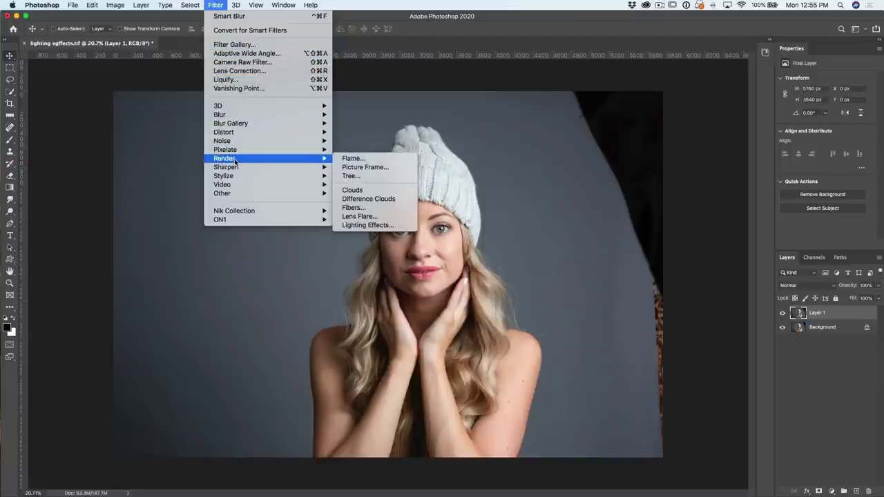
mouse_move(313, 161)
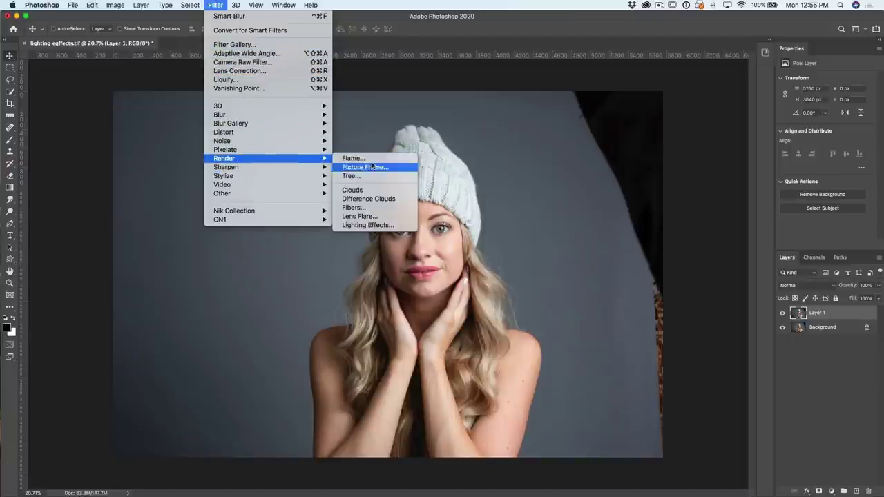
click(392, 228)
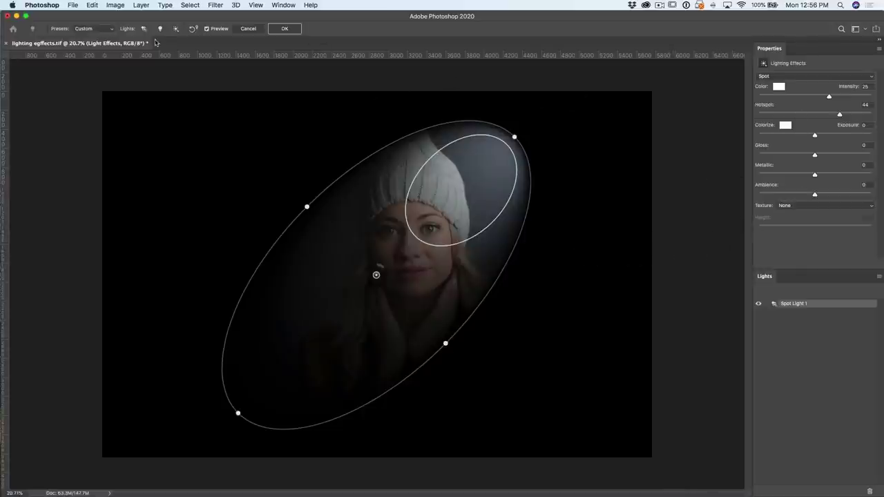
Load the 2 O'clock Spotlight preset and compare the image with the filter preview off and on
click(84, 31)
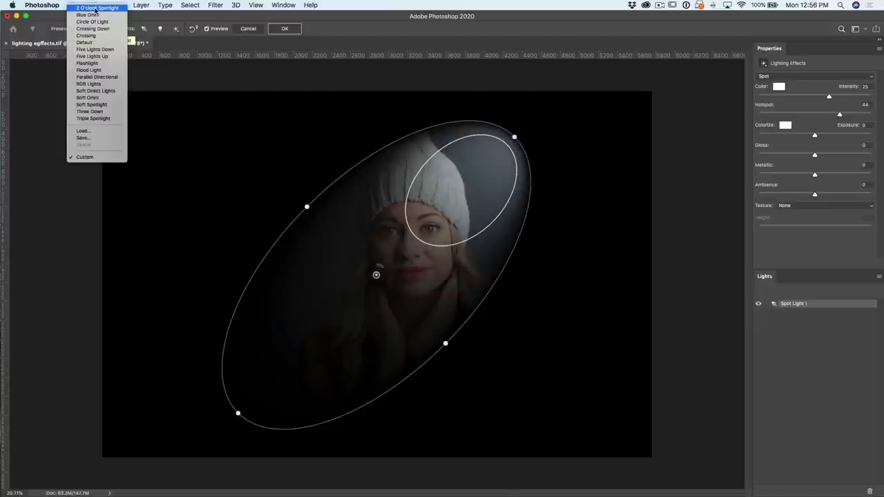
click(96, 9)
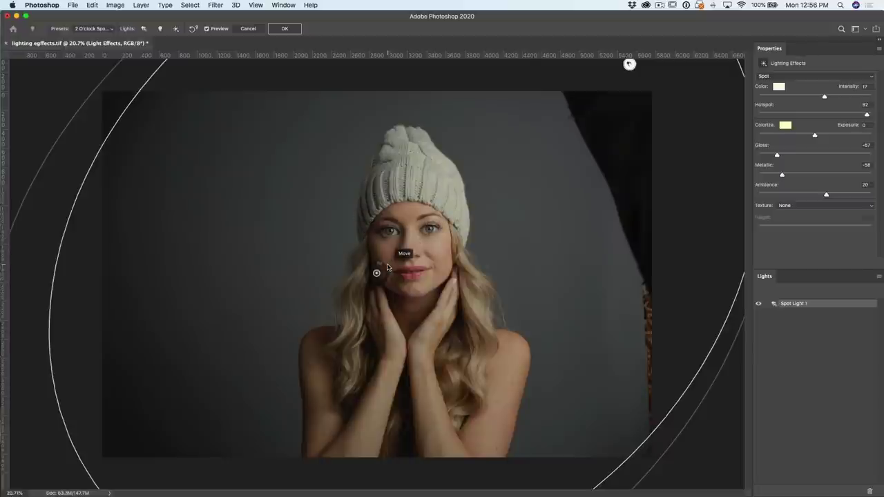
click(206, 29)
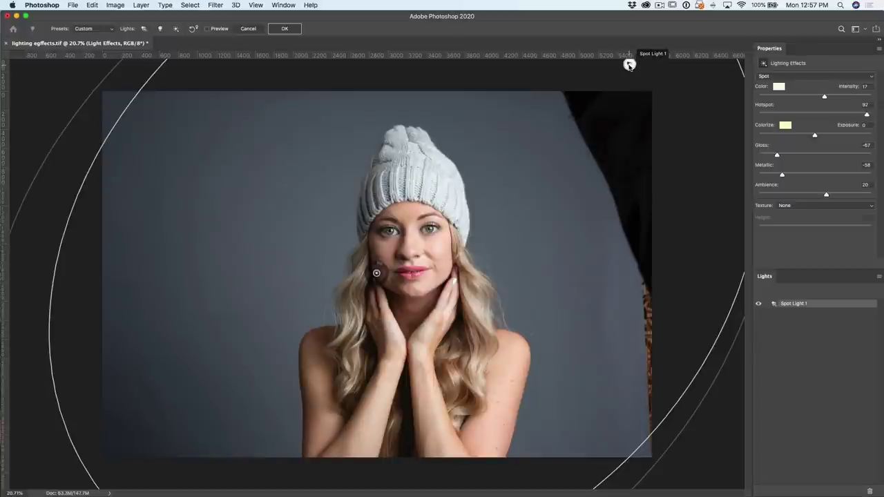
click(207, 29)
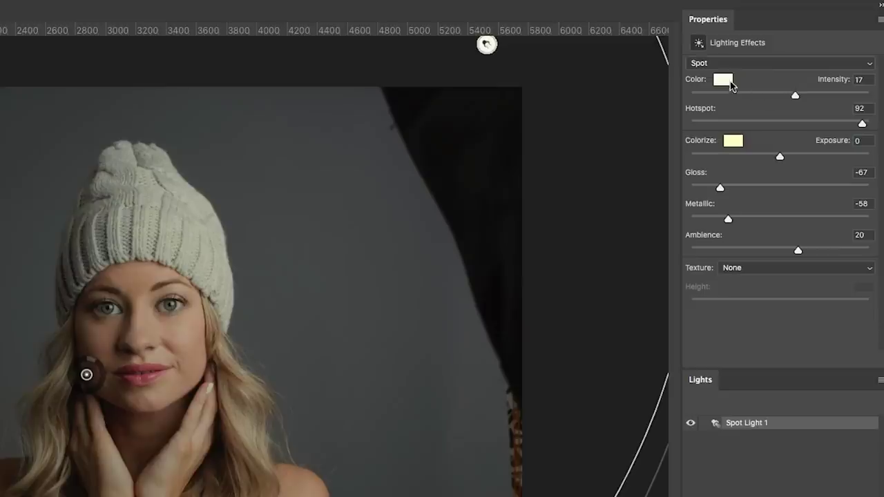
Change both the spotlight's light color and its Colorize color to white
click(722, 82)
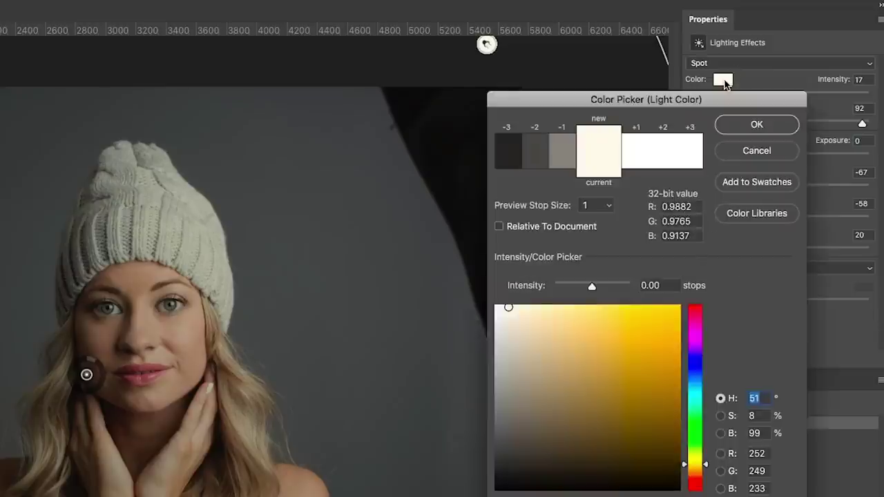
click(638, 147)
click(736, 123)
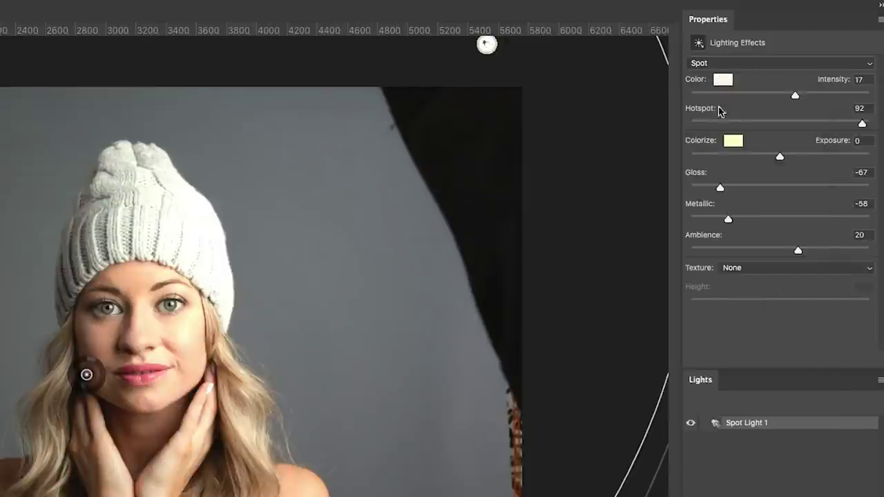
click(732, 141)
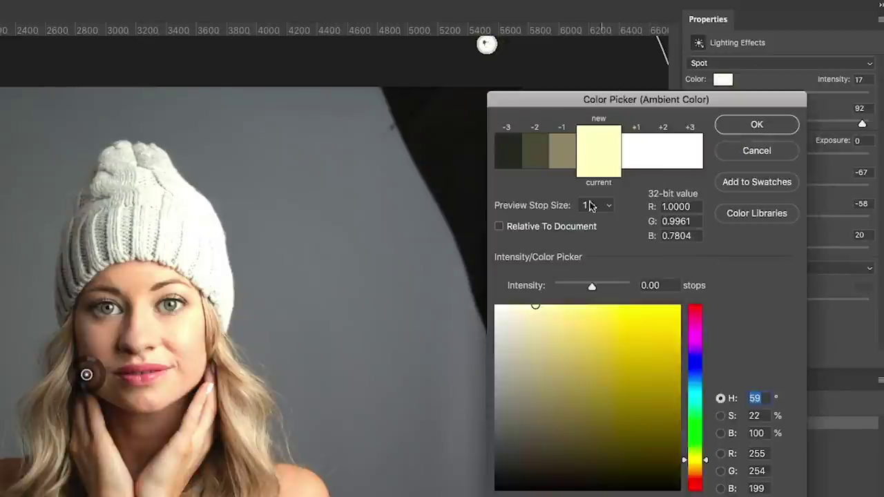
click(635, 151)
drag(548, 325, 470, 296)
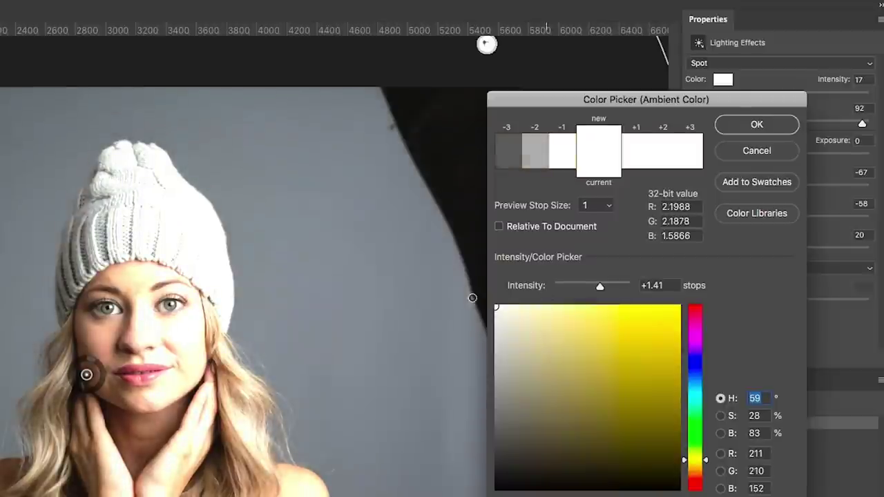
click(752, 125)
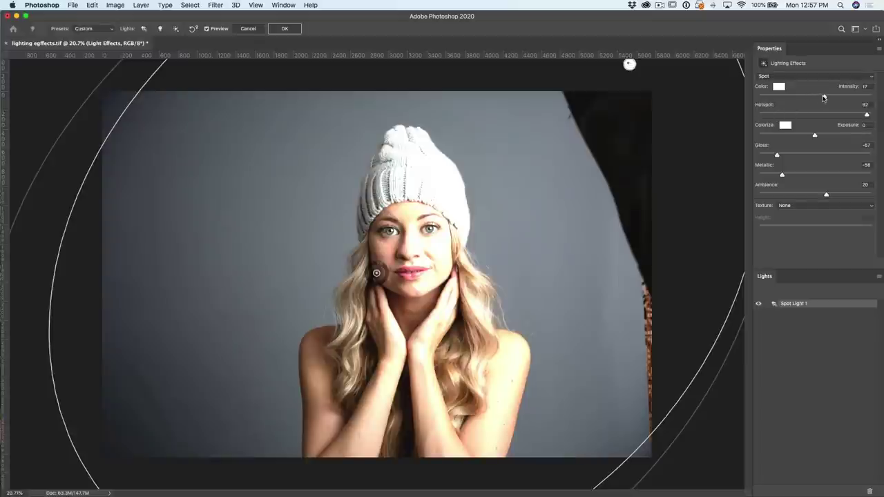
Shrink the spotlight's hotspot to -37 and set its intensity to 29
drag(823, 97, 843, 115)
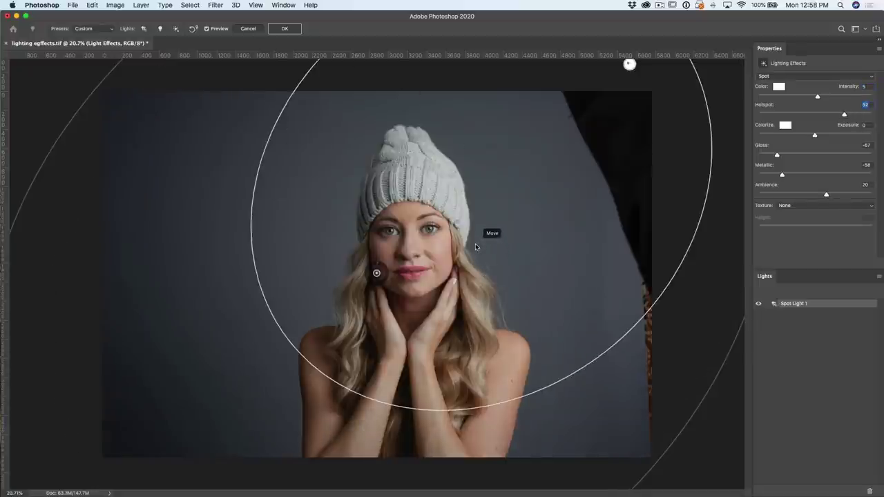
scroll(475, 246, down, 6)
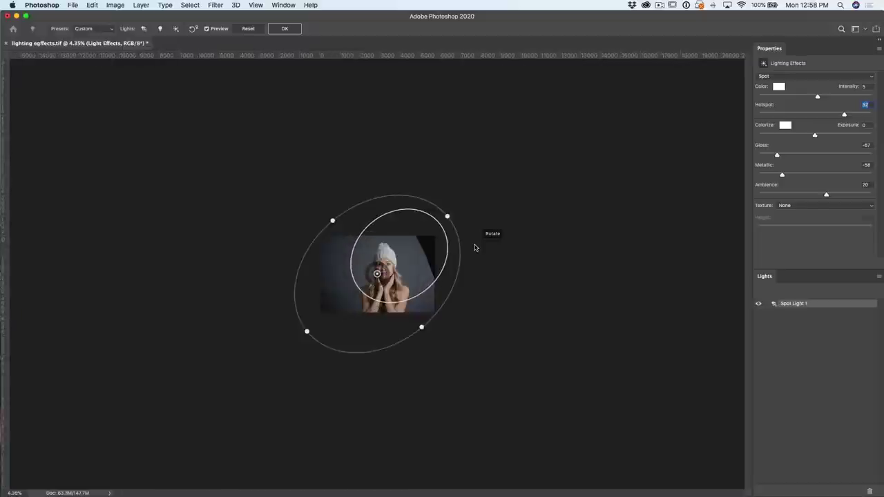
scroll(475, 247, up, 2)
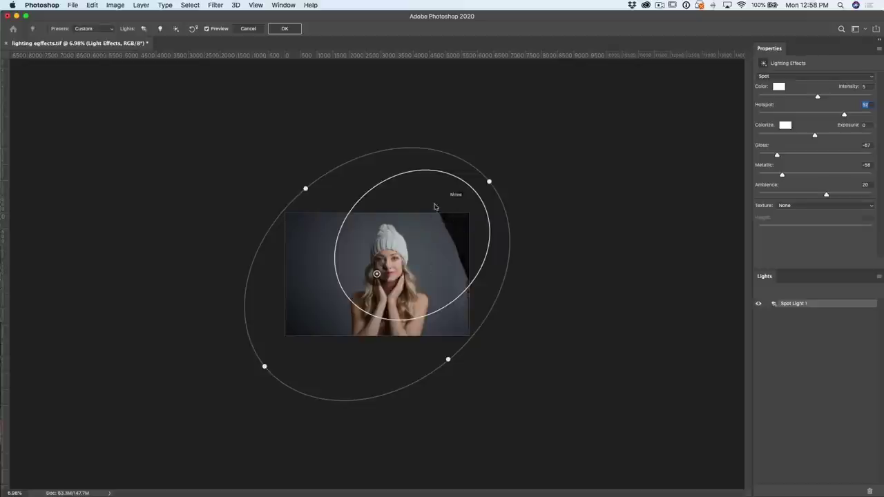
drag(846, 116, 836, 116)
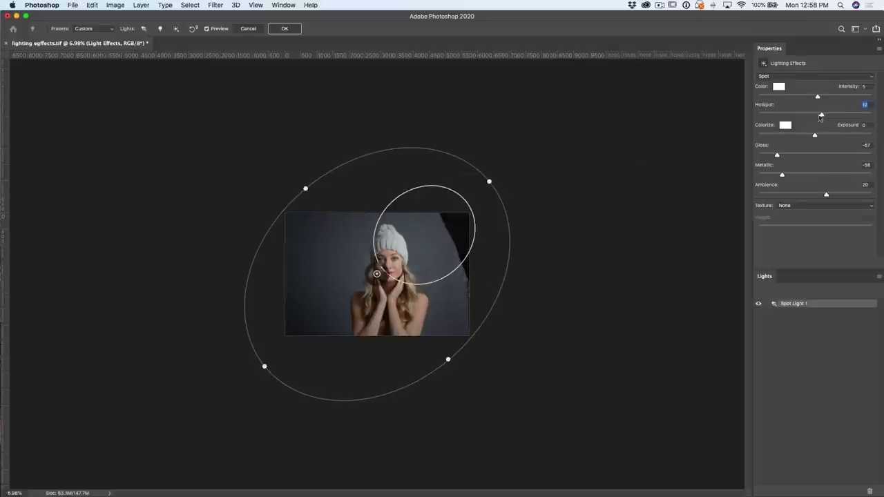
click(831, 97)
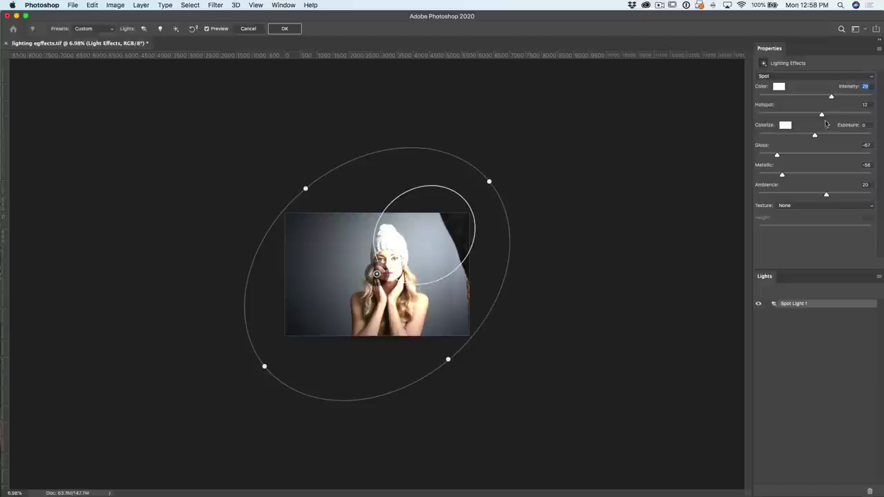
drag(817, 116, 794, 117)
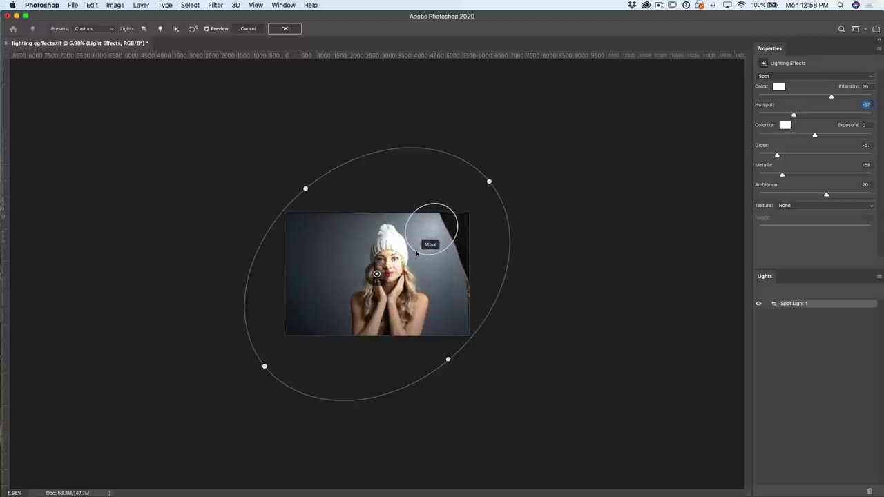
Set the spotlight's ambience to 8 and its intensity to 23
scroll(437, 237, up, 5)
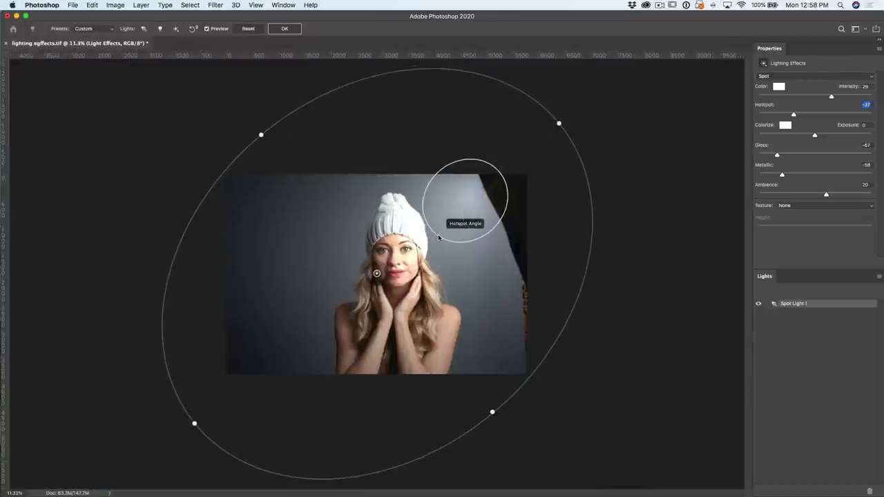
scroll(376, 273, up, 3)
click(830, 96)
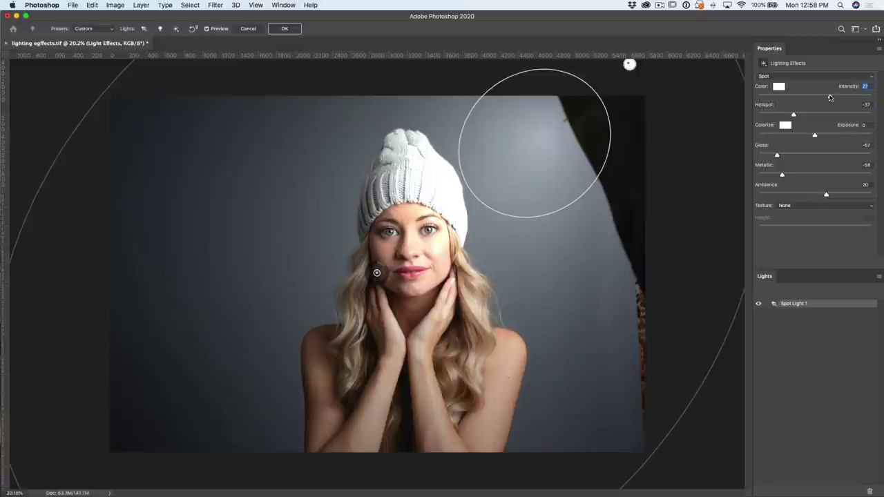
drag(830, 98, 822, 102)
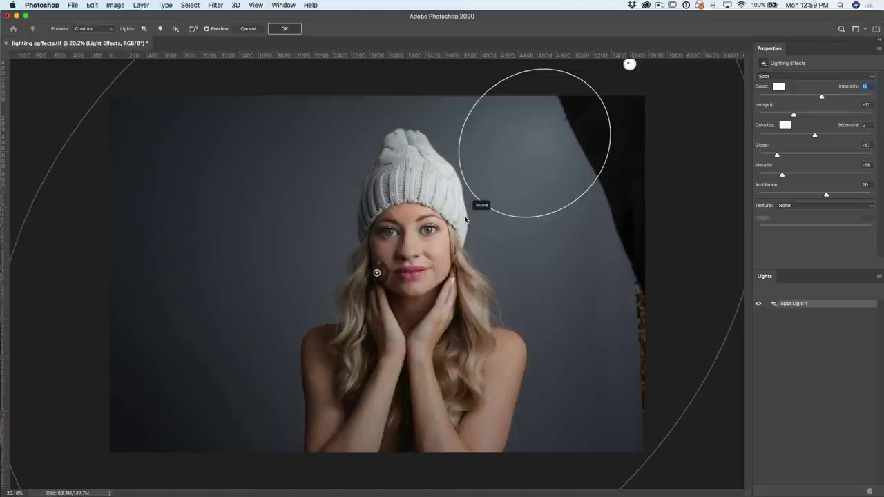
click(820, 196)
mouse_move(821, 196)
mouse_down()
mouse_move(807, 199)
mouse_move(820, 197)
mouse_up()
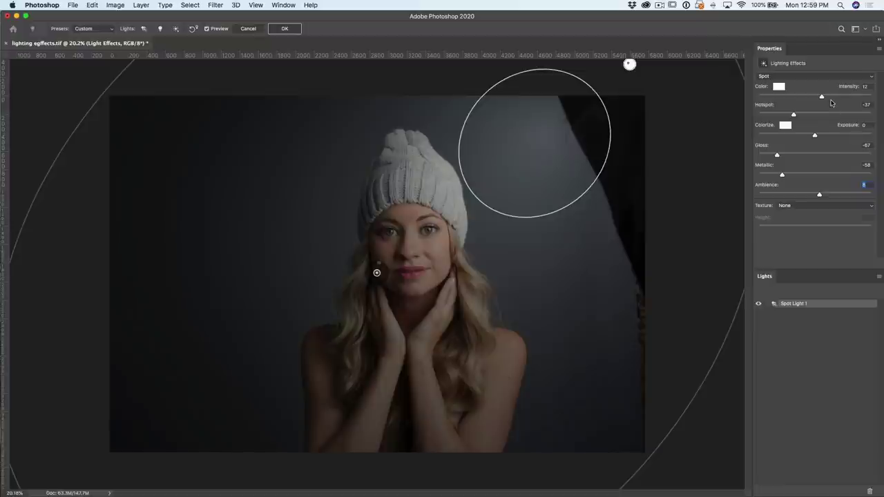
drag(822, 99, 828, 99)
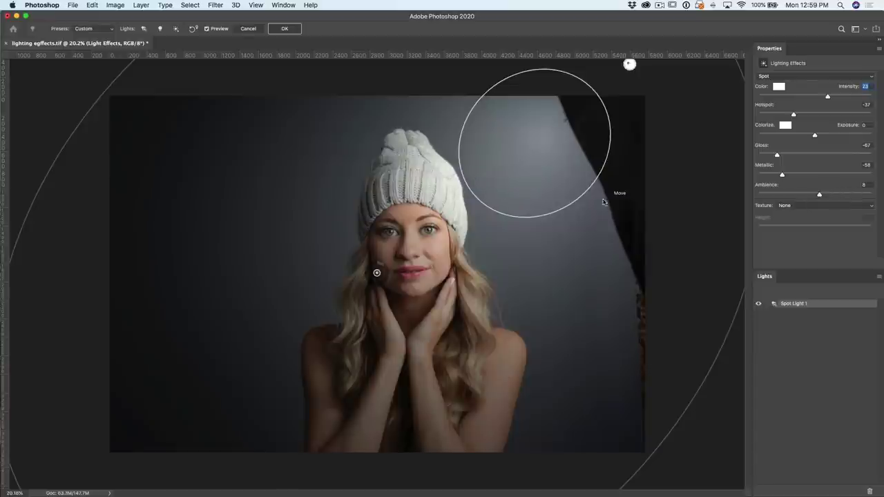
Use the Alpha 1 channel as the light's texture, try a height of -7, and set the height to 1
click(802, 206)
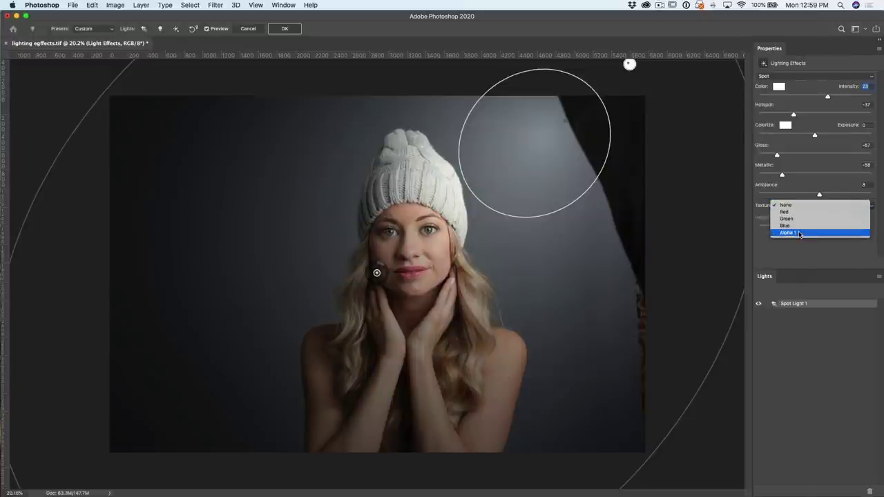
click(799, 233)
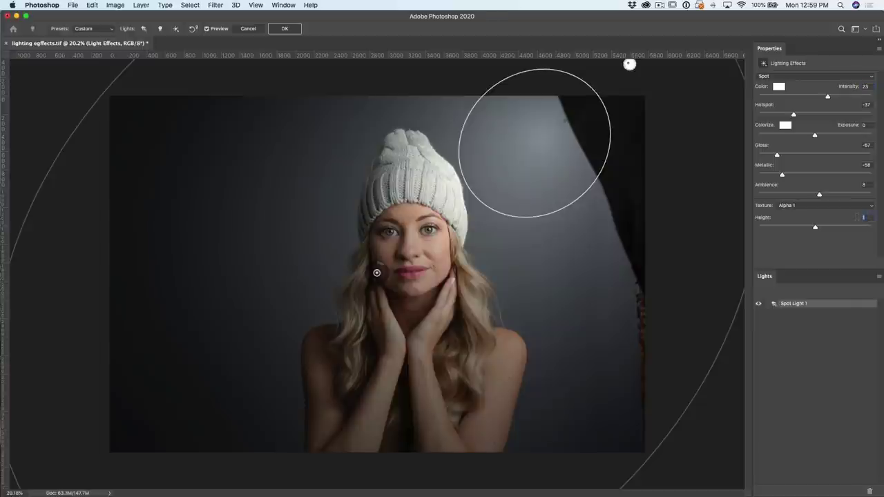
key(super+plus)
mouse_move(817, 229)
mouse_down()
mouse_move(835, 228)
mouse_move(811, 229)
mouse_up()
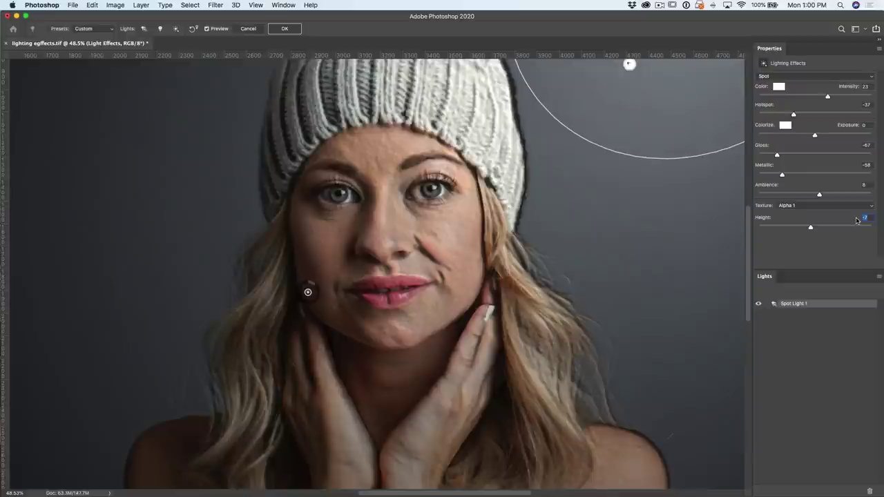
text(0)
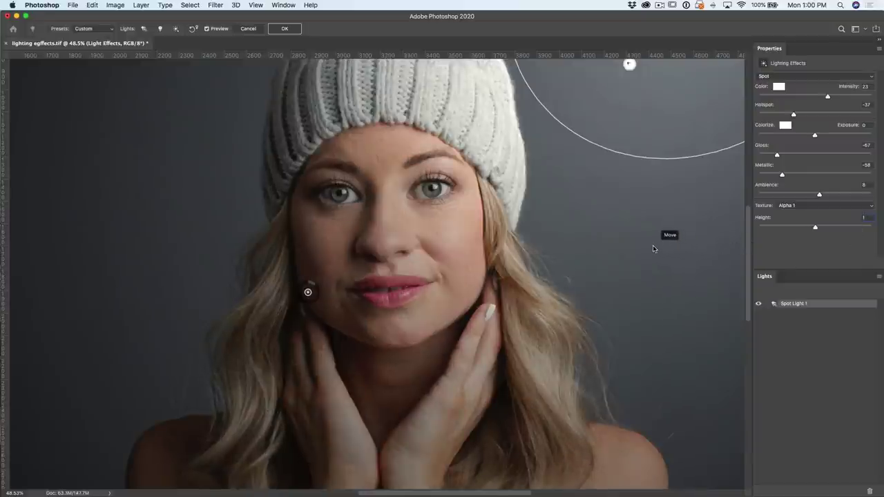
Set the light's gloss to -100 and its metallic value to 100
scroll(652, 246, down, 3)
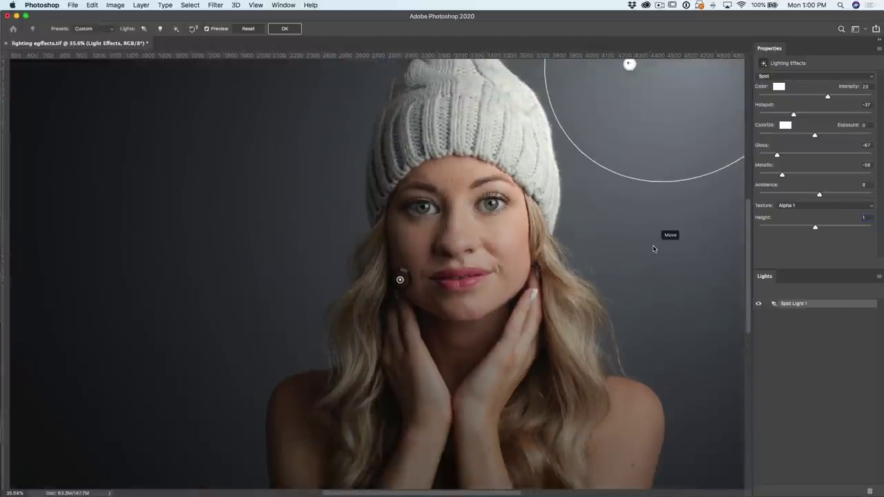
scroll(652, 246, down, 3)
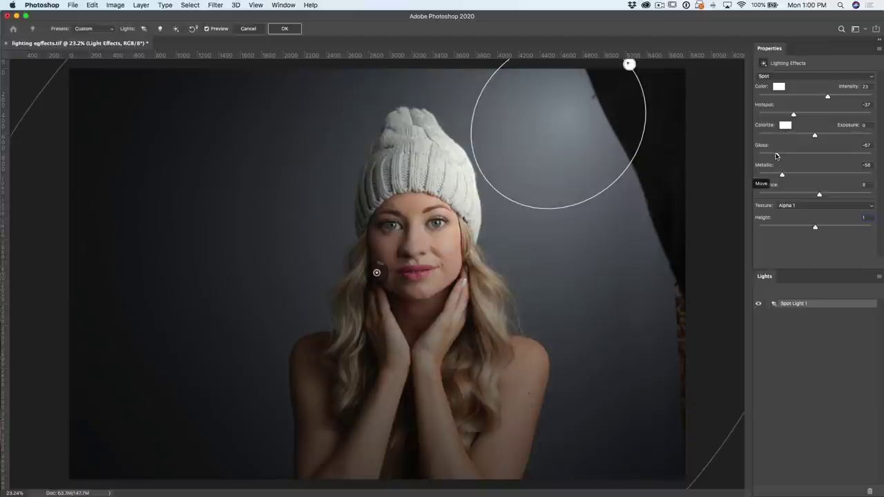
drag(774, 155, 747, 159)
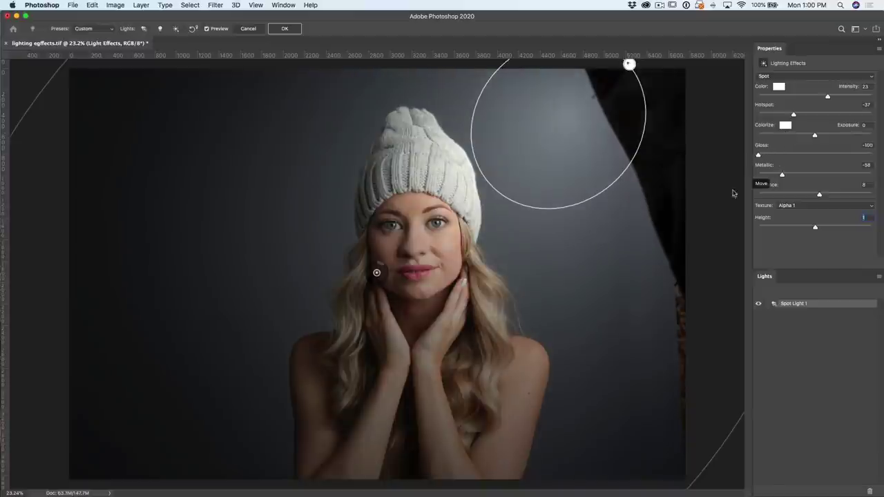
drag(784, 177, 872, 173)
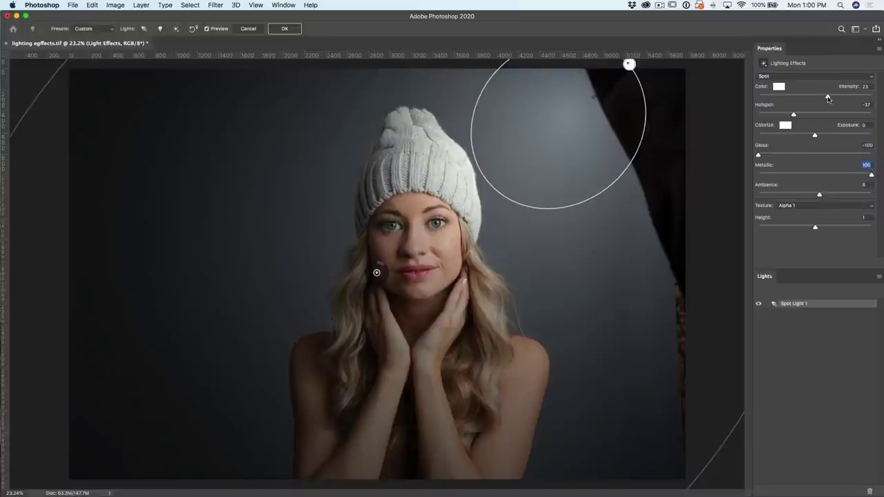
Raise the spotlight's intensity to 25 and its ambience to 12
drag(828, 97, 828, 97)
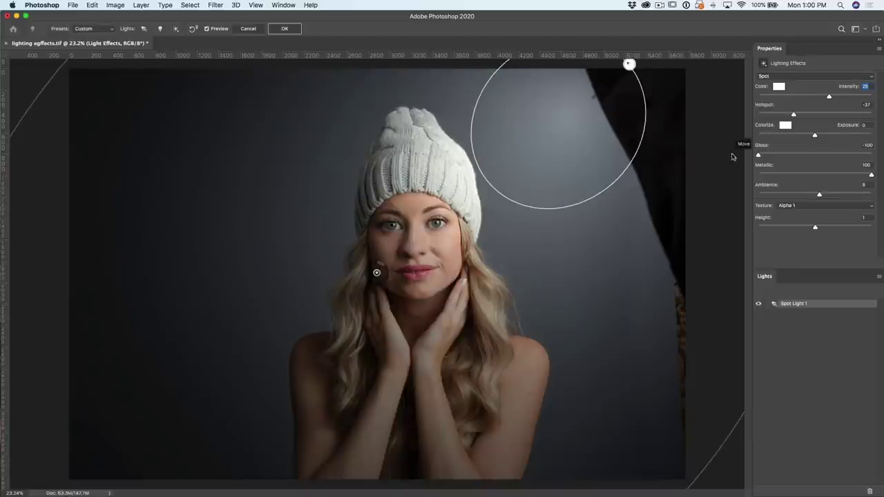
drag(819, 194, 821, 196)
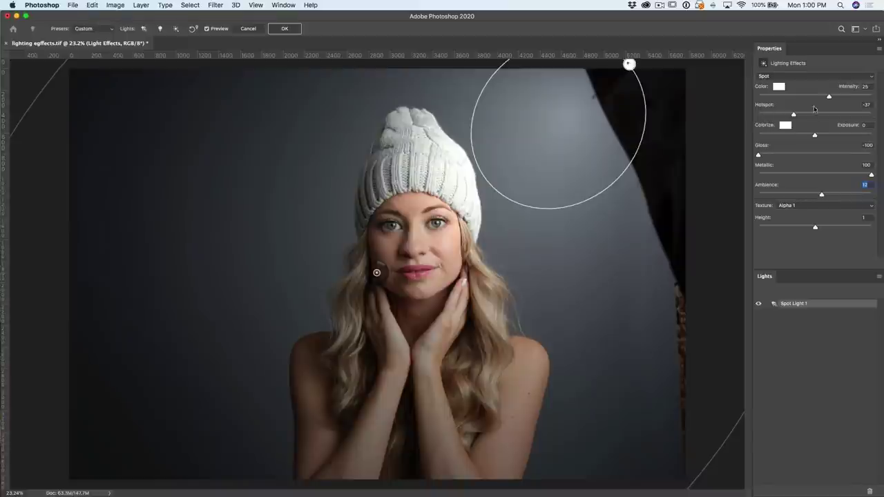
Tint the light's ambient color blue with hue 233, saturation 33%, brightness 89% and an intensity of +1.59 stops
click(785, 127)
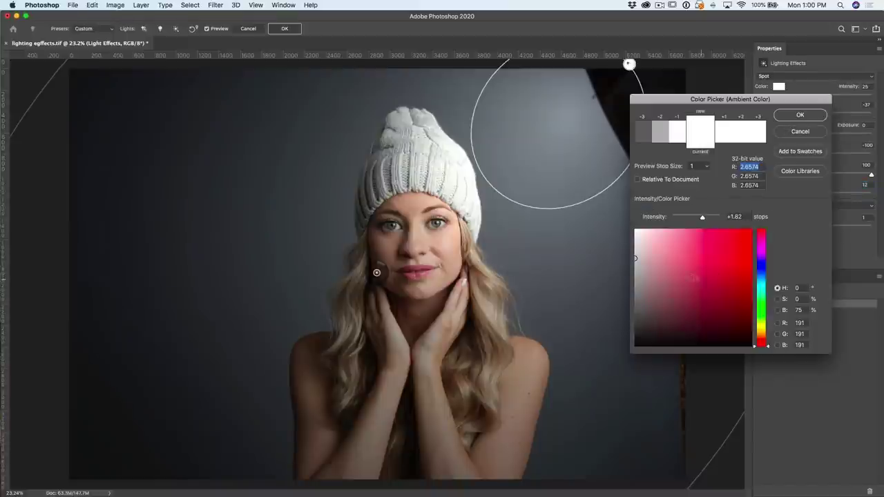
drag(653, 262, 659, 262)
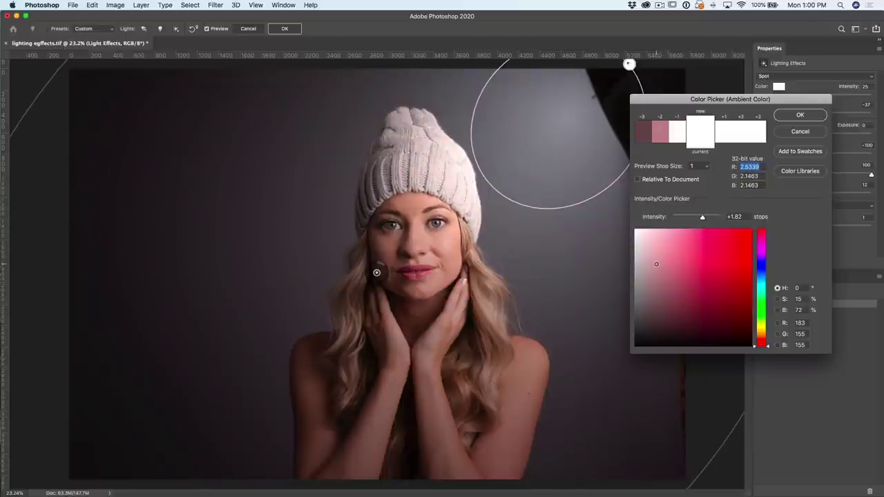
click(764, 271)
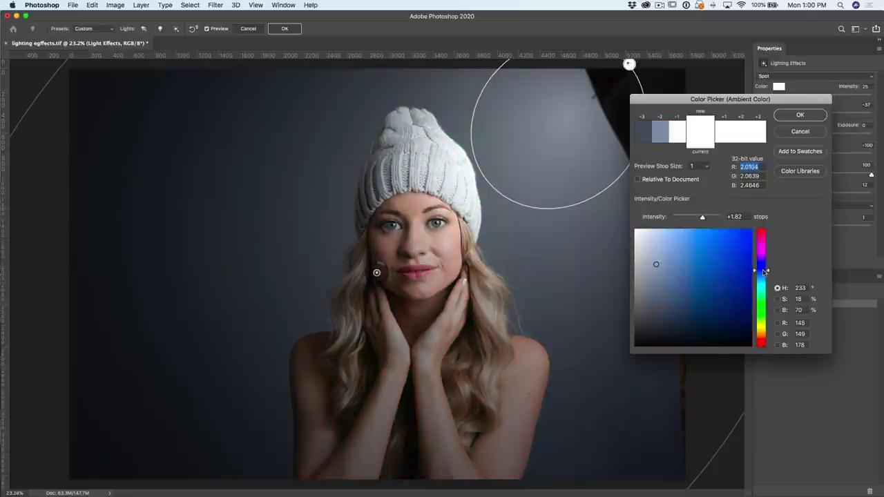
drag(655, 263, 665, 265)
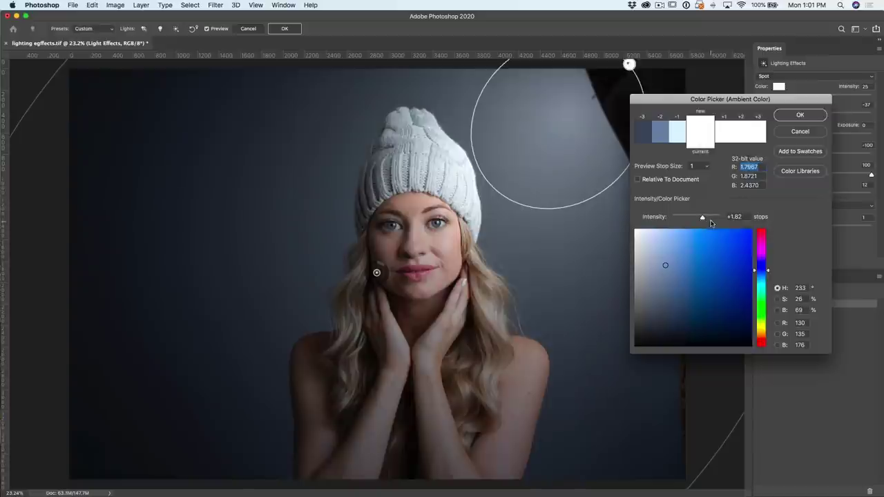
drag(702, 218, 701, 221)
mouse_move(665, 266)
mouse_down()
mouse_move(683, 235)
mouse_move(717, 235)
mouse_move(687, 237)
mouse_move(670, 286)
mouse_move(674, 243)
mouse_move(682, 325)
mouse_move(688, 255)
mouse_move(733, 227)
mouse_move(684, 248)
mouse_move(690, 310)
mouse_move(657, 239)
mouse_move(663, 250)
mouse_move(672, 241)
mouse_up()
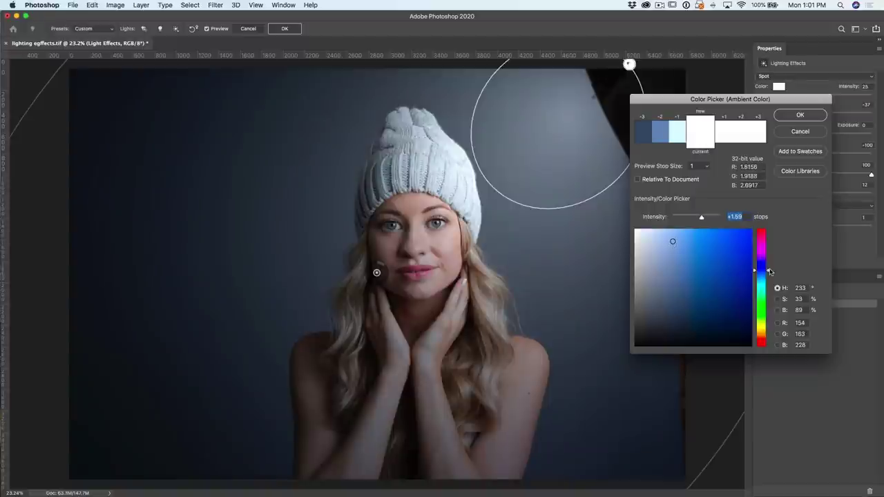
Change the ambient color to a pale warm orange with hue 35, saturation 18% and brightness 91%
drag(767, 272, 768, 335)
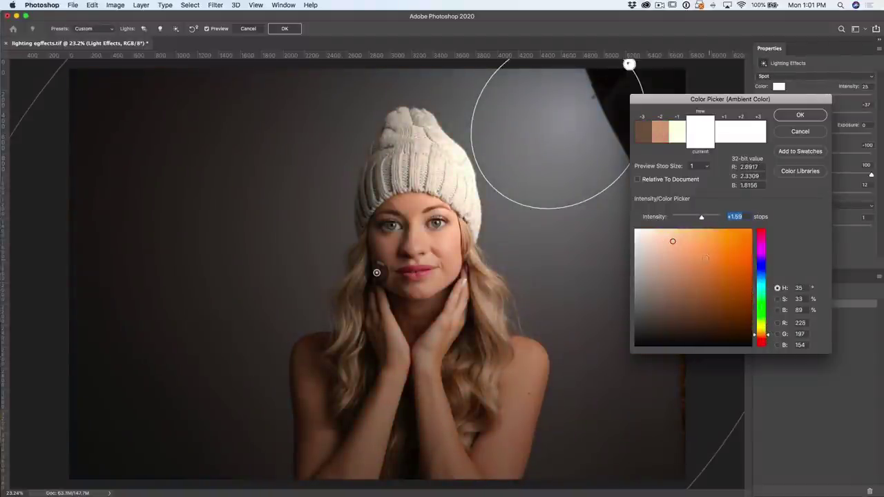
click(672, 243)
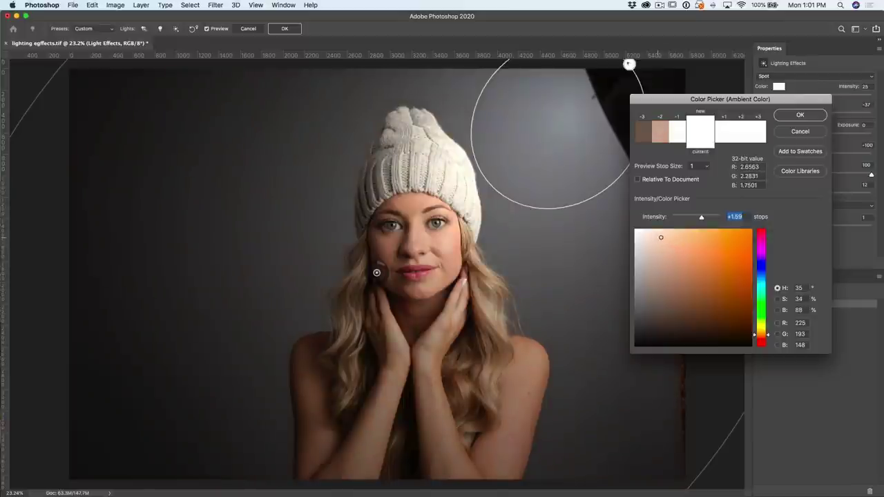
click(655, 239)
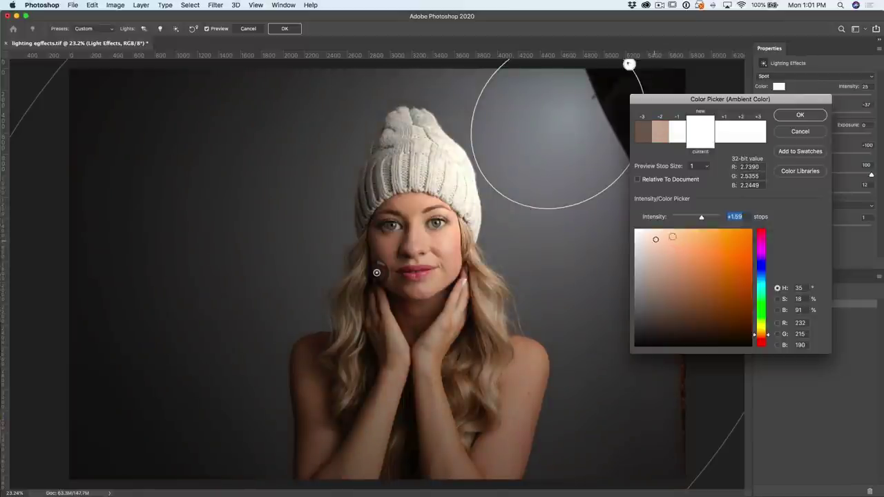
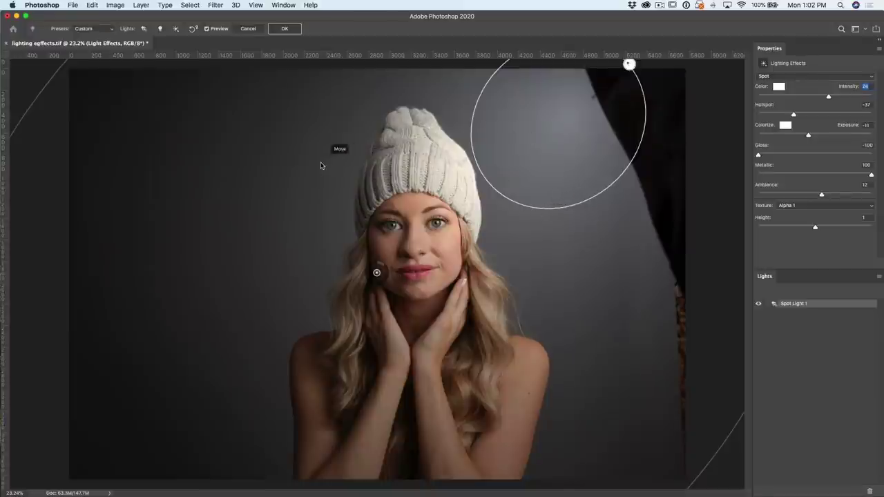
Scale down the spotlight's length and width and position its hotspot on the background beside the hat, right of the subject
scroll(369, 185, down, 5)
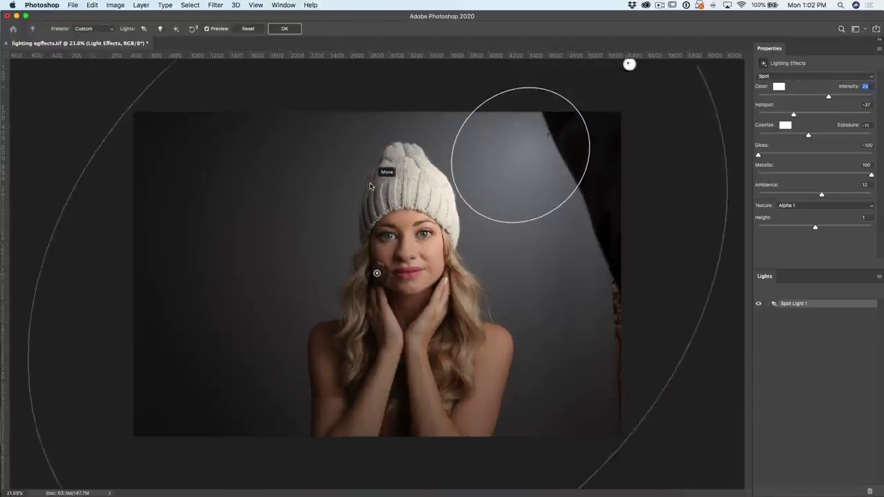
scroll(369, 185, down, 2)
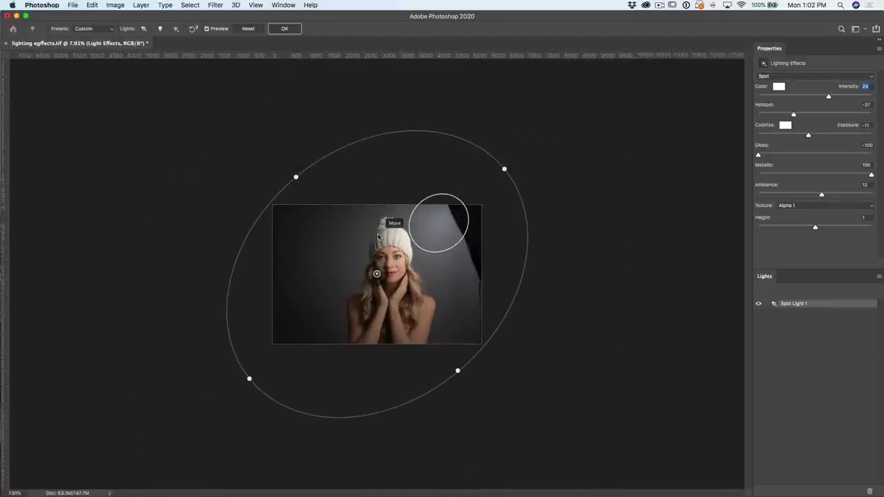
scroll(374, 239, down, 3)
scroll(377, 236, up, 10)
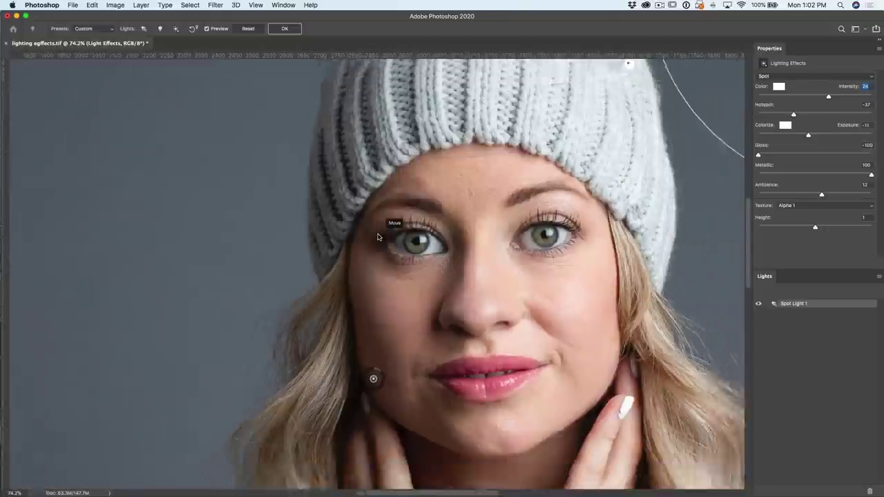
scroll(377, 237, down, 8)
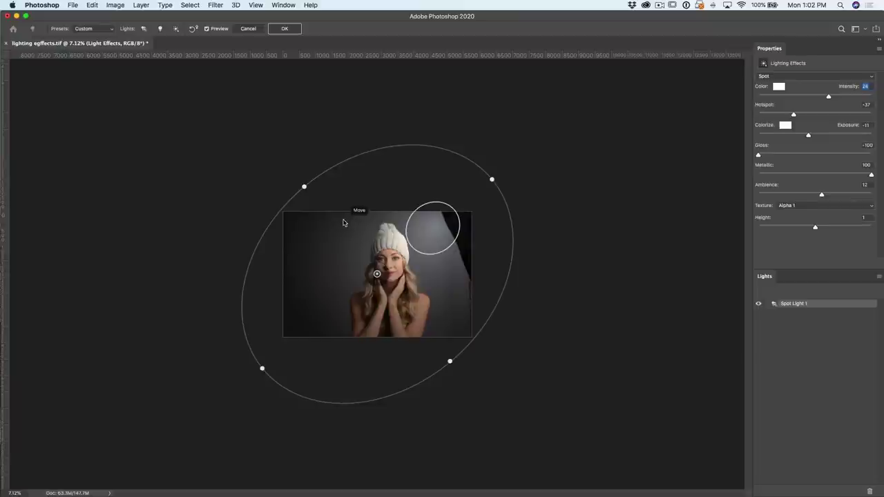
drag(304, 188, 323, 208)
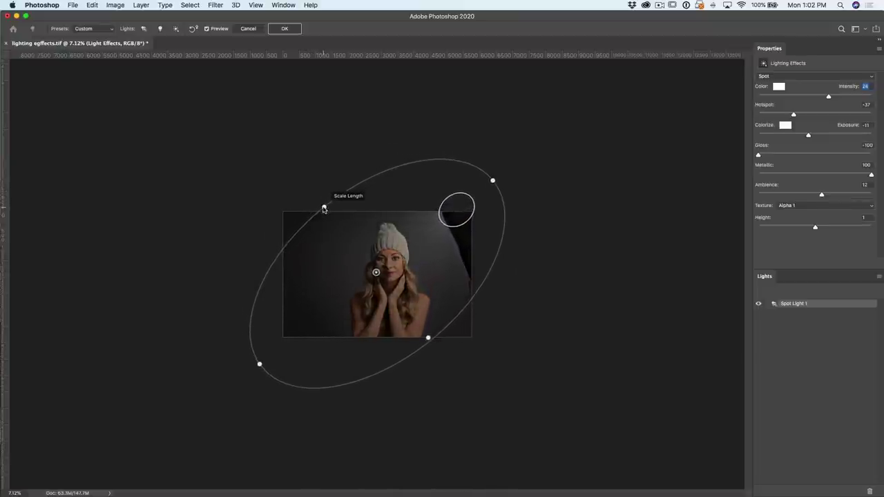
drag(262, 367, 295, 332)
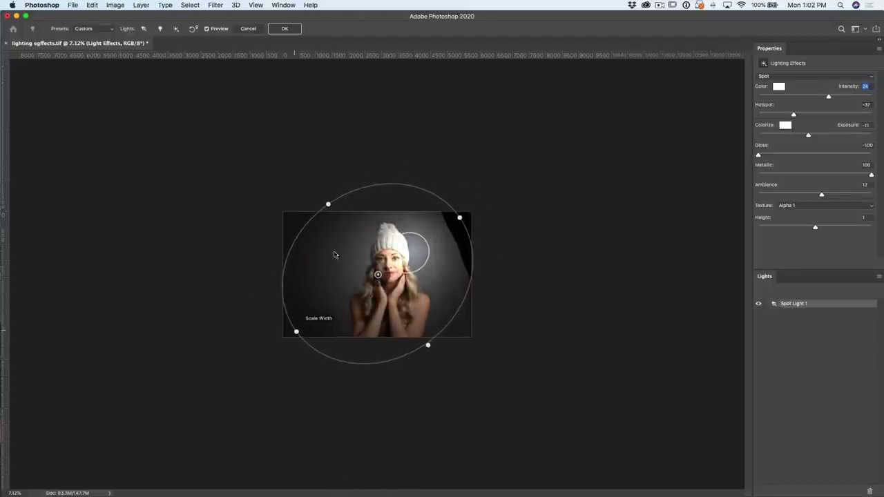
drag(329, 209, 343, 224)
mouse_move(401, 255)
mouse_down()
mouse_move(412, 239)
mouse_move(393, 249)
mouse_move(400, 256)
mouse_up()
scroll(400, 255, up, 6)
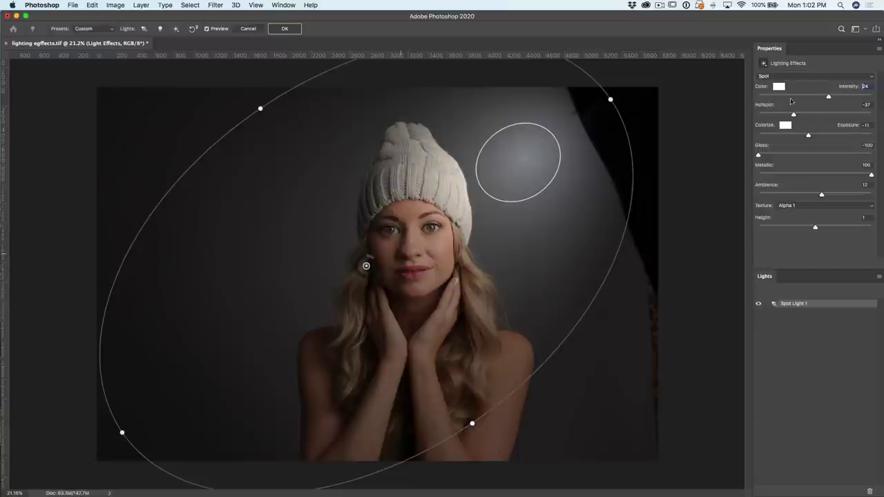
Set the spotlight's hotspot to 7 and intensity to 19, and compare the result with the unlit original
drag(800, 113, 813, 115)
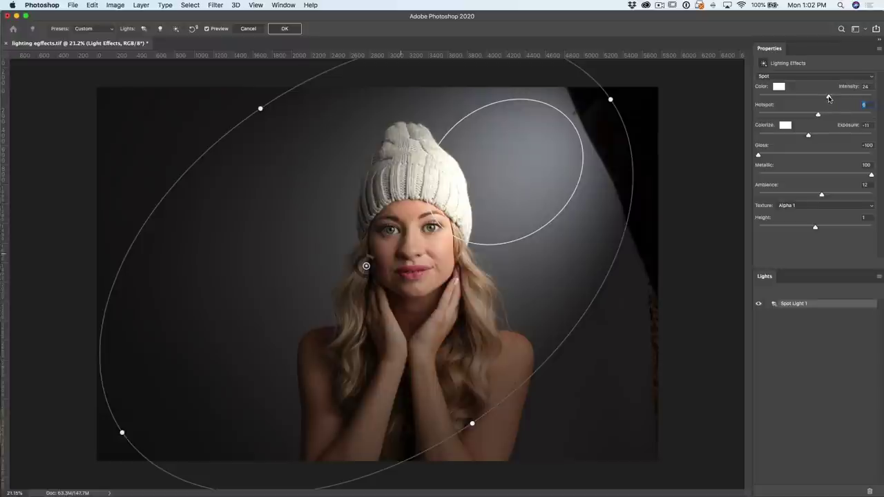
drag(829, 99, 826, 100)
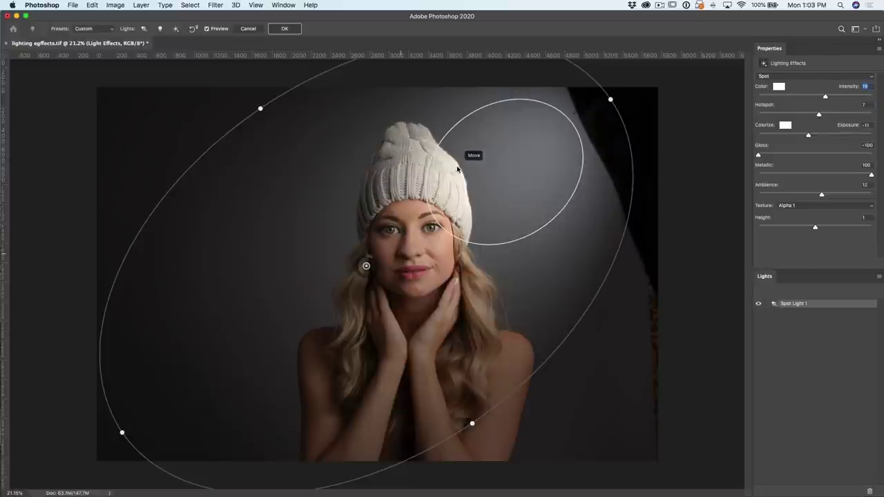
click(207, 31)
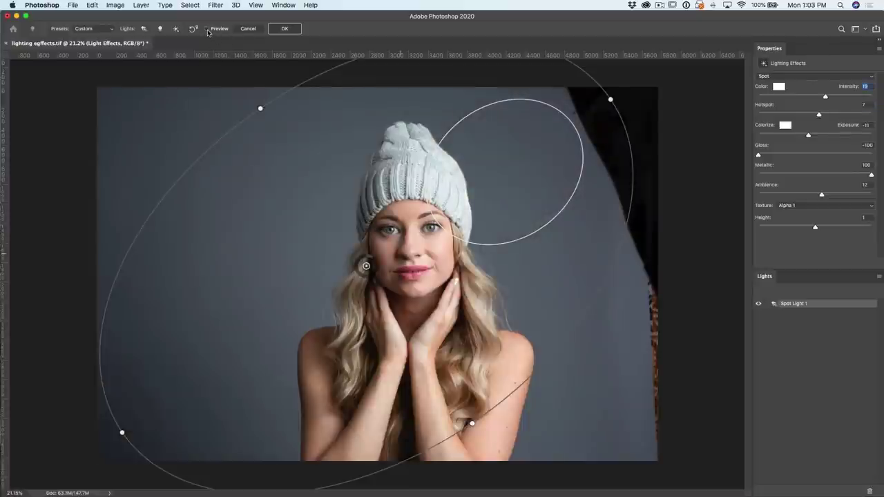
click(207, 30)
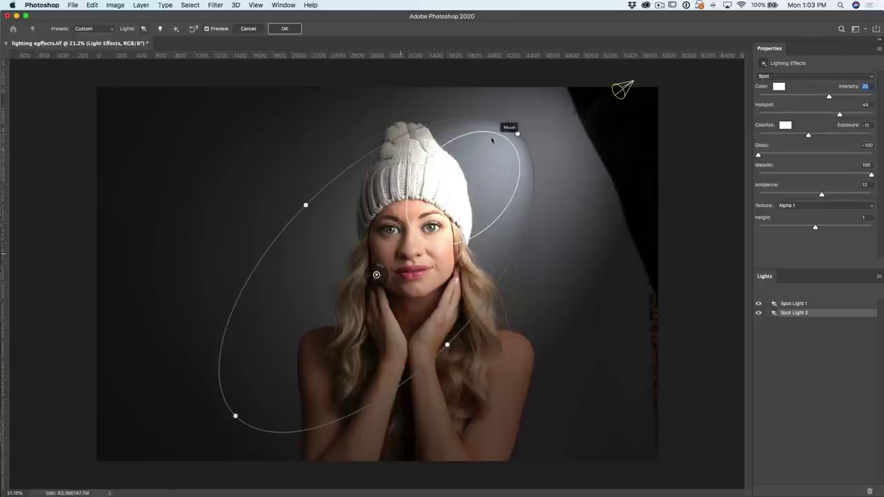
Rotate Spot Light 2 to light the background left of the subject, reduce its width and shift it away from her
drag(512, 121, 196, 216)
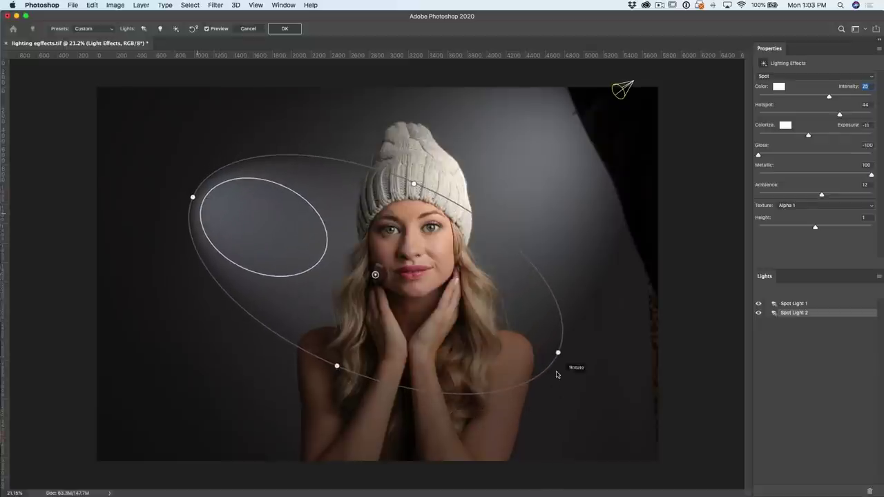
drag(559, 353, 529, 336)
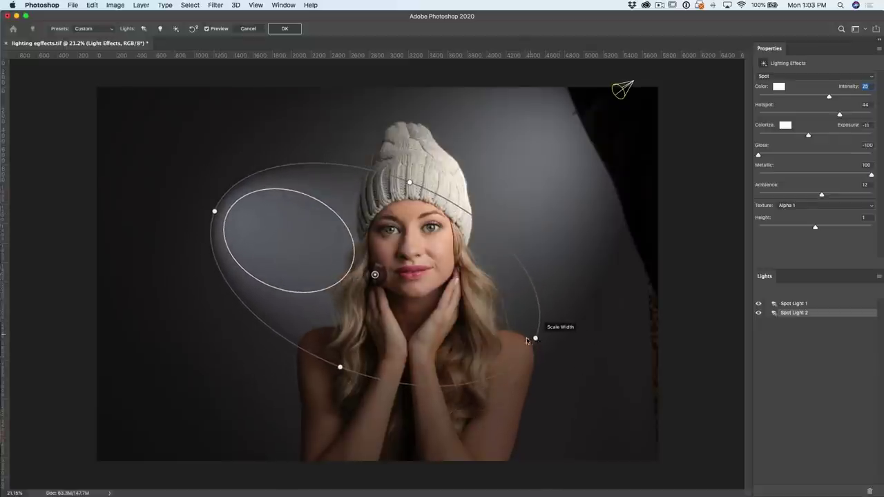
drag(310, 239, 275, 244)
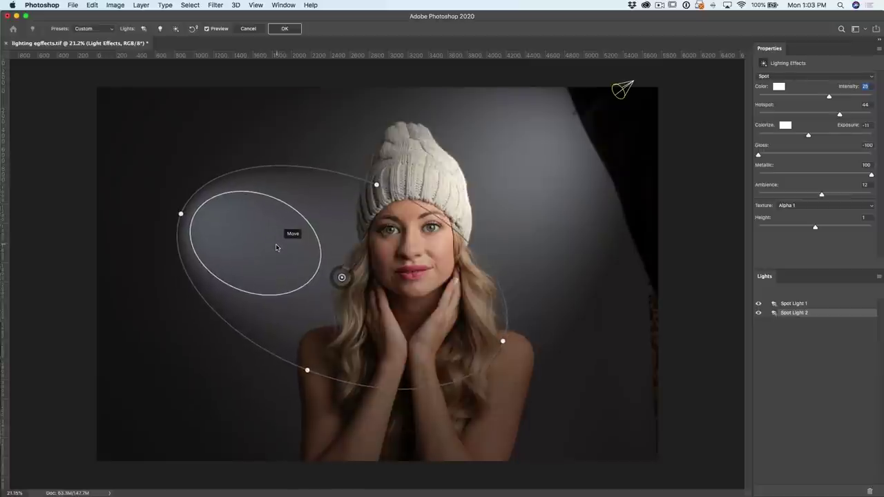
Try larger and smaller hotspots on Spot Light 2 and set the hotspot to 15
click(829, 120)
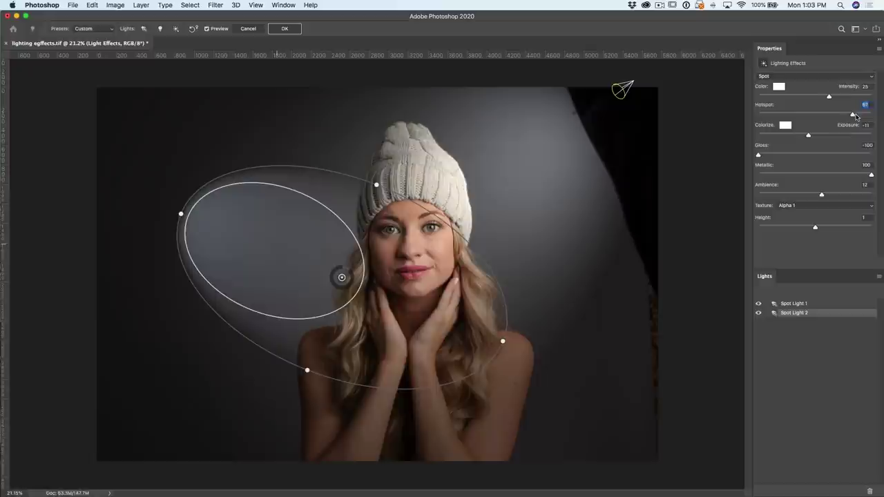
click(818, 112)
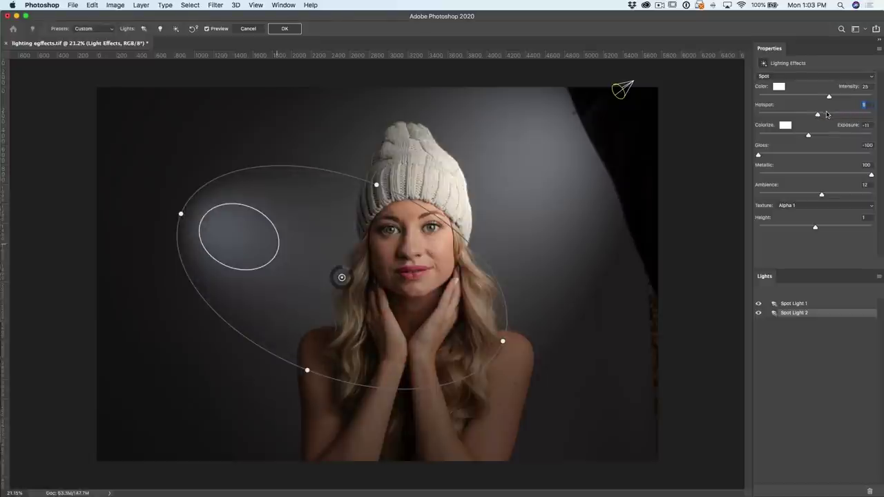
drag(823, 116, 822, 115)
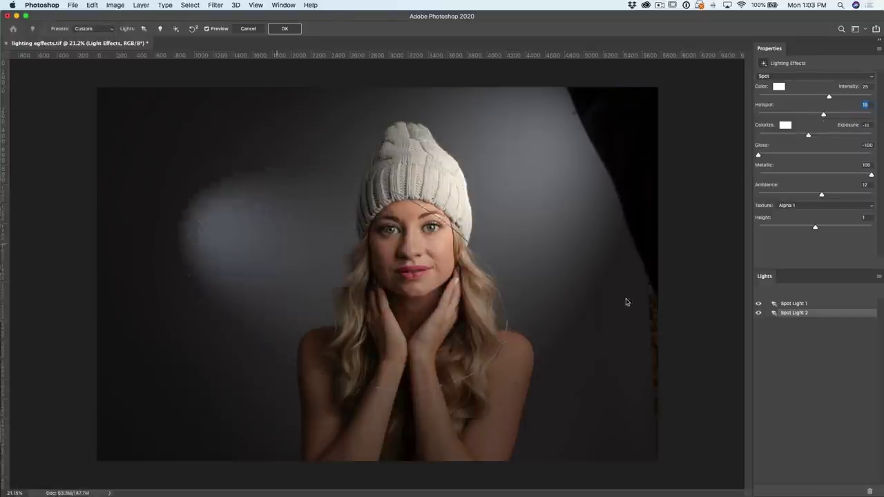
Rotate, lower and shorten Spot Light 2 so it glows above the shoulder left of the subject, and set the ambience to 11
drag(506, 348, 490, 367)
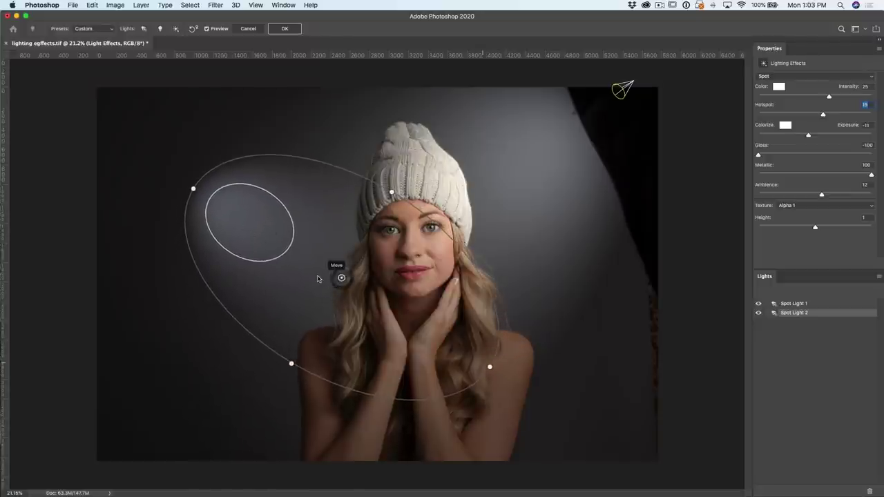
drag(319, 280, 351, 331)
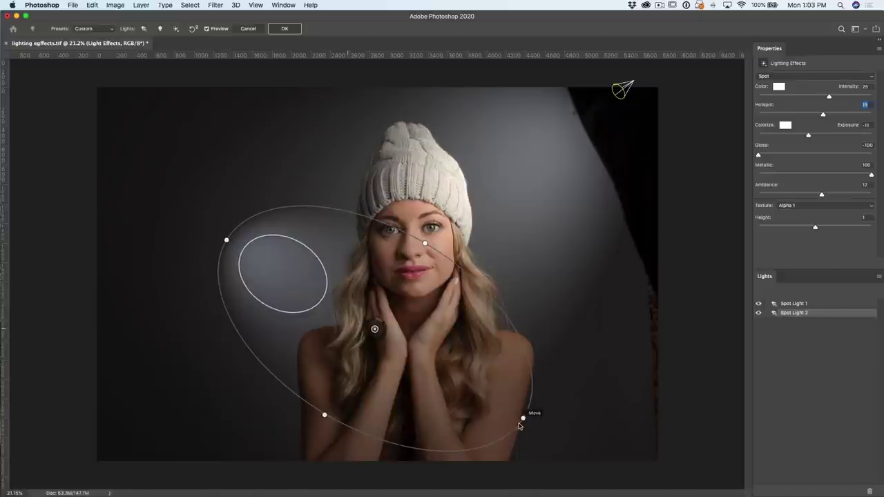
drag(523, 417, 504, 411)
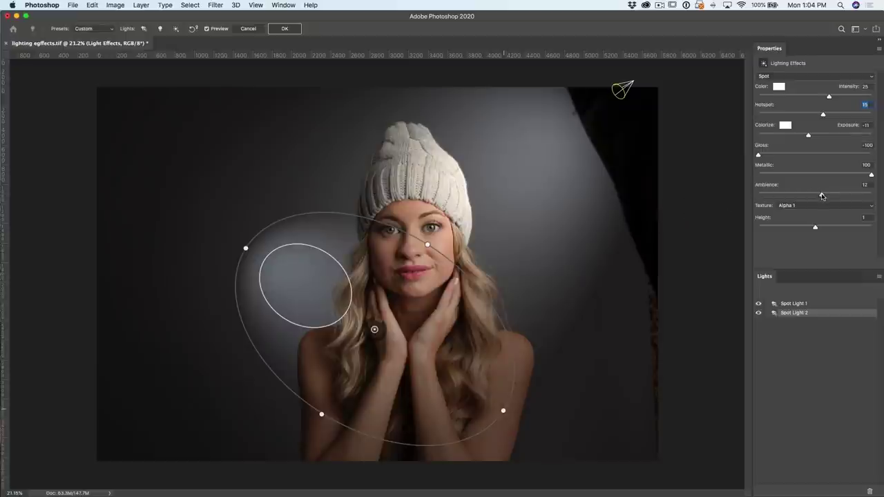
mouse_move(821, 196)
mouse_down()
mouse_move(807, 197)
mouse_move(832, 195)
mouse_move(823, 196)
mouse_up()
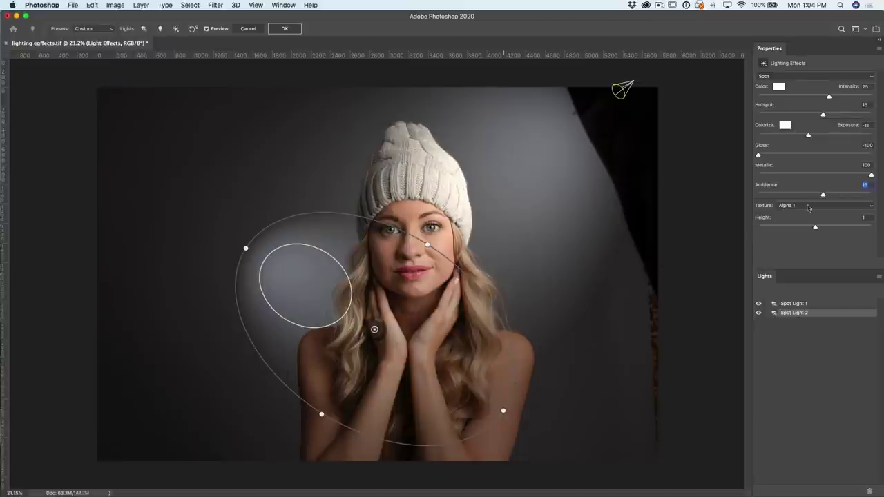
drag(822, 196, 820, 196)
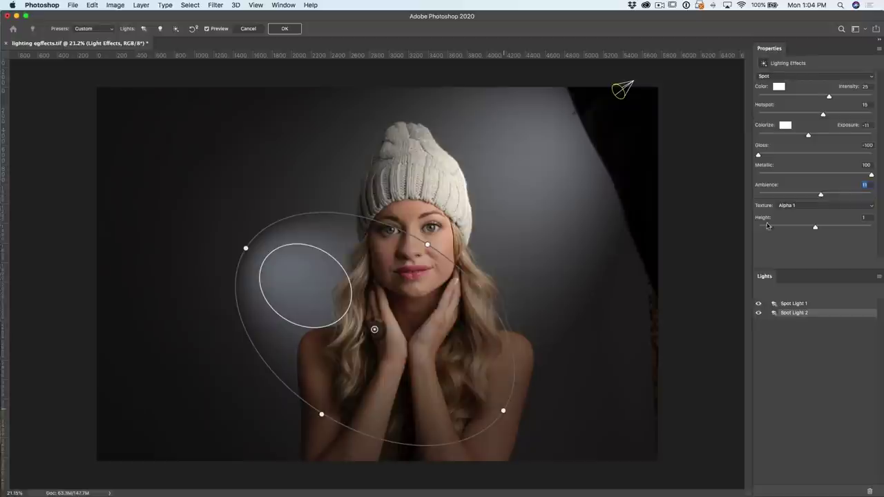
Set Spot Light 1's hotspot to -2 and intensity to 33, and move it toward the photo's upper-right corner
mouse_move(366, 339)
click(793, 304)
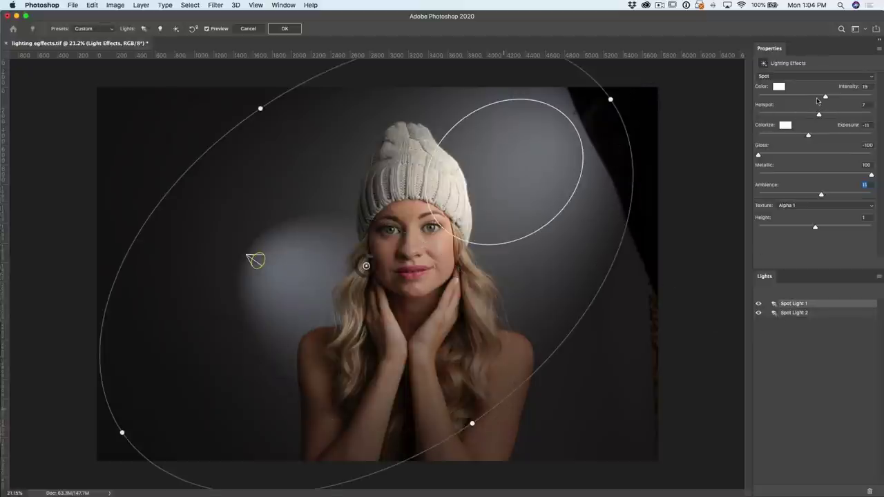
drag(817, 116, 813, 116)
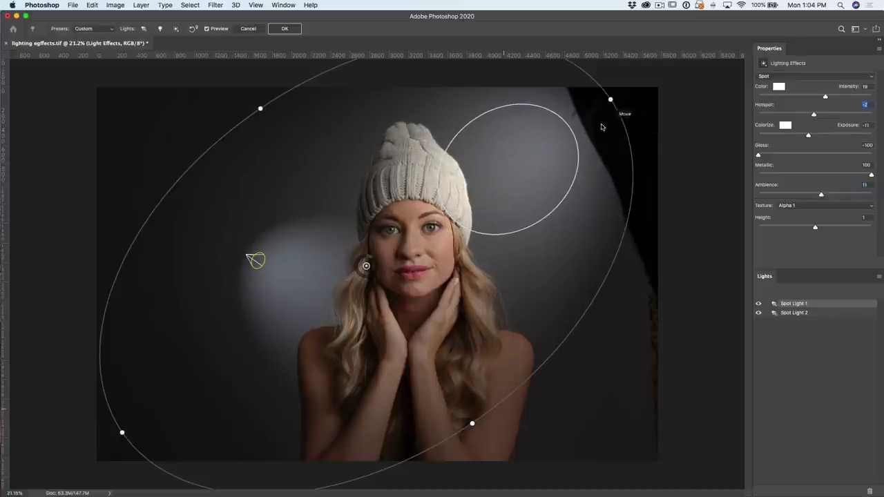
drag(530, 145, 555, 132)
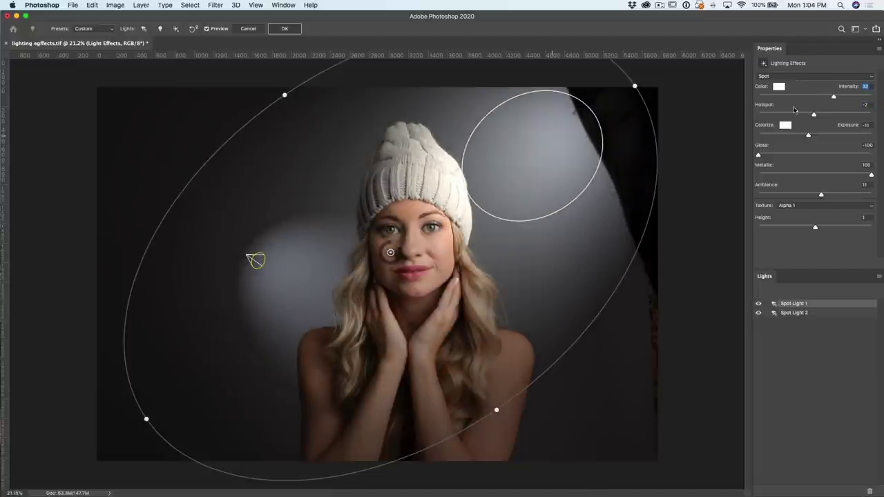
drag(546, 156, 564, 155)
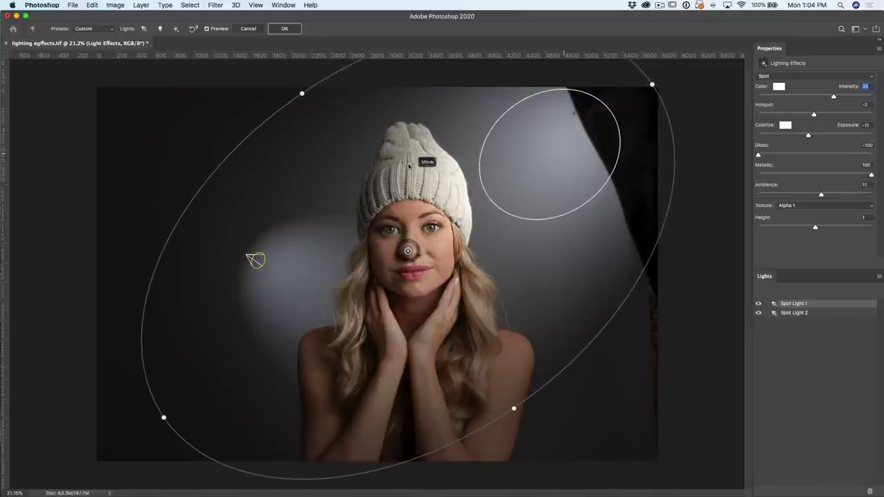
Try the lighting with the texture set to None, restore Alpha 1 as the texture and apply the Lighting Effects filter
click(802, 206)
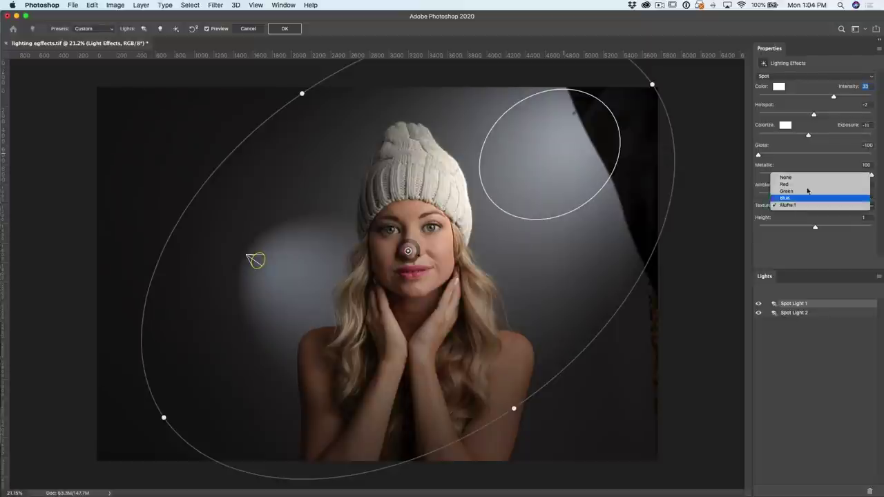
click(808, 175)
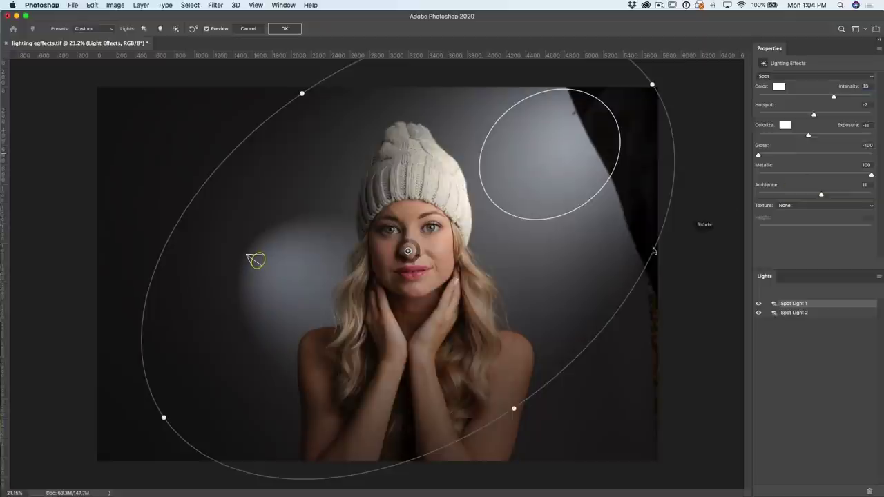
click(819, 206)
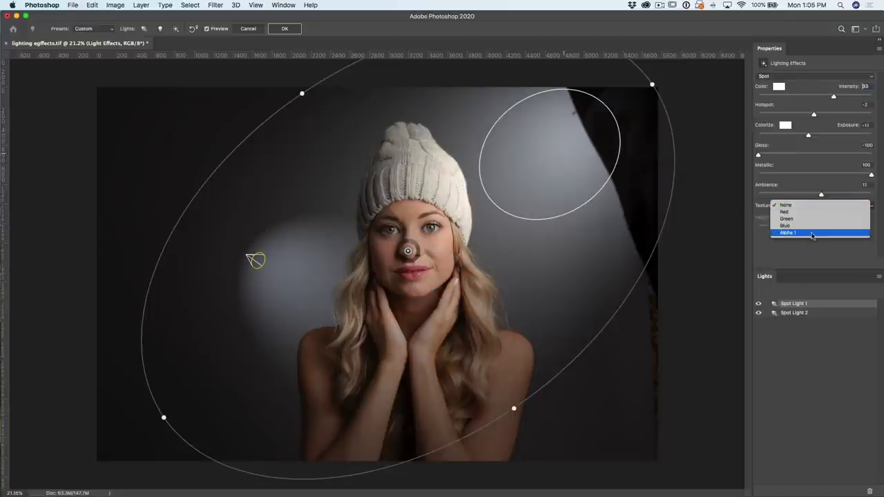
click(812, 235)
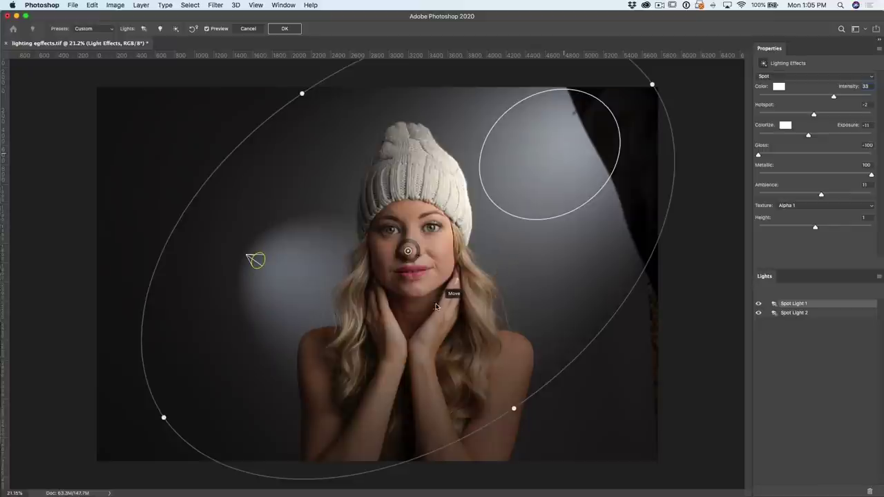
click(285, 28)
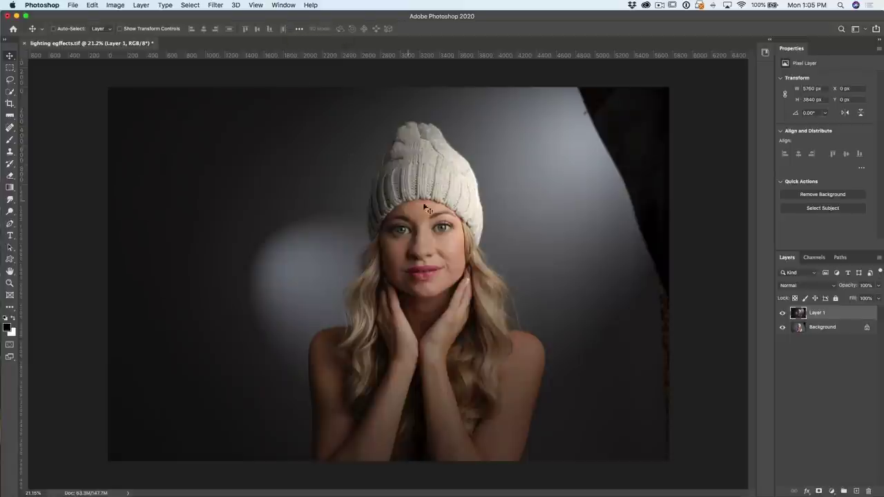
Examine the relit face and hat up close, and compare the photo with Layer 1 hidden and shown
scroll(469, 234, up, 8)
scroll(467, 230, down, 6)
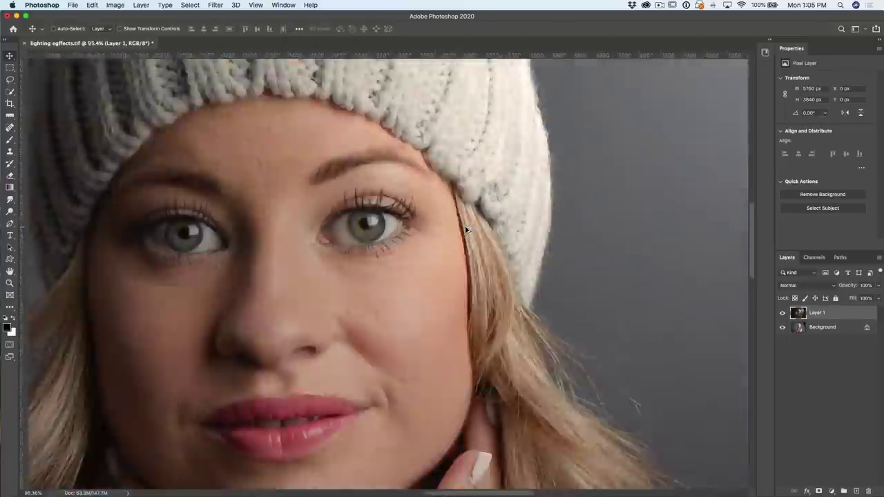
scroll(466, 230, up, 3)
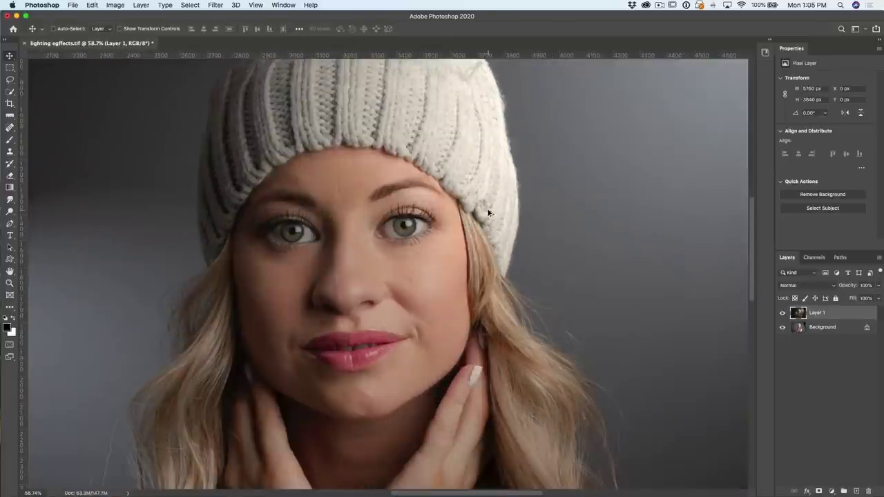
scroll(488, 213, up, 1)
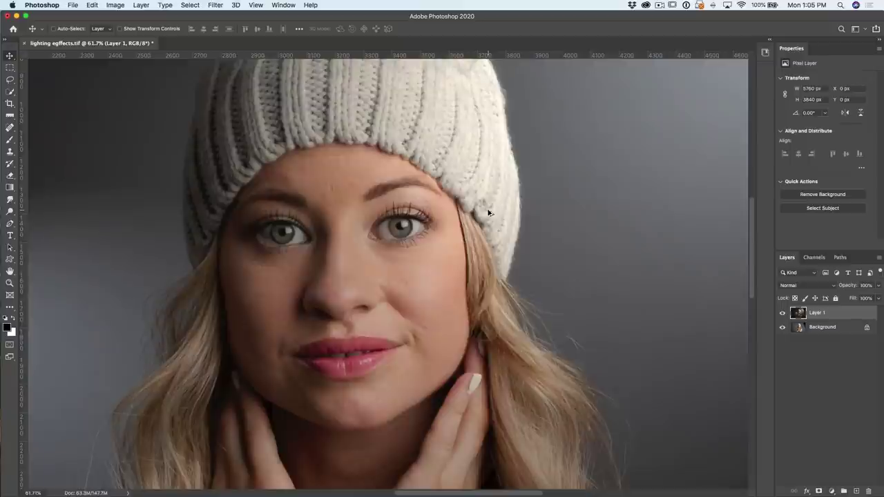
click(783, 313)
click(783, 313)
scroll(560, 256, down, 2)
key(super+minus)
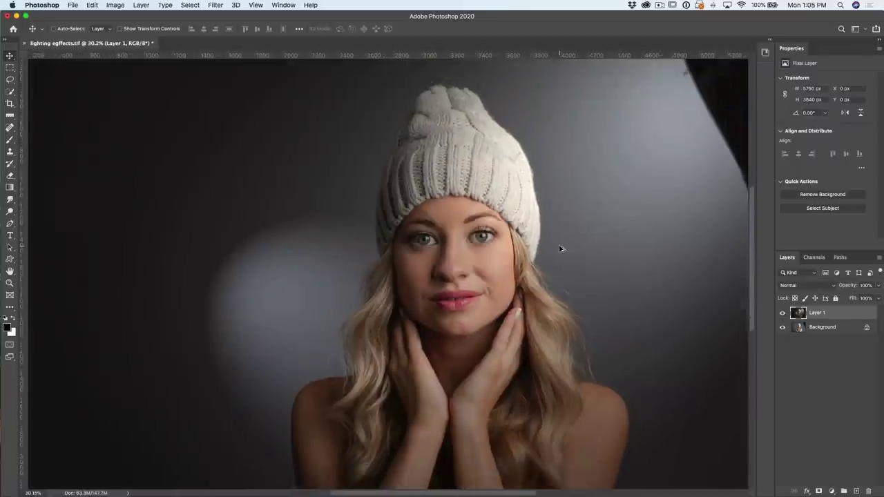
key(super+equal)
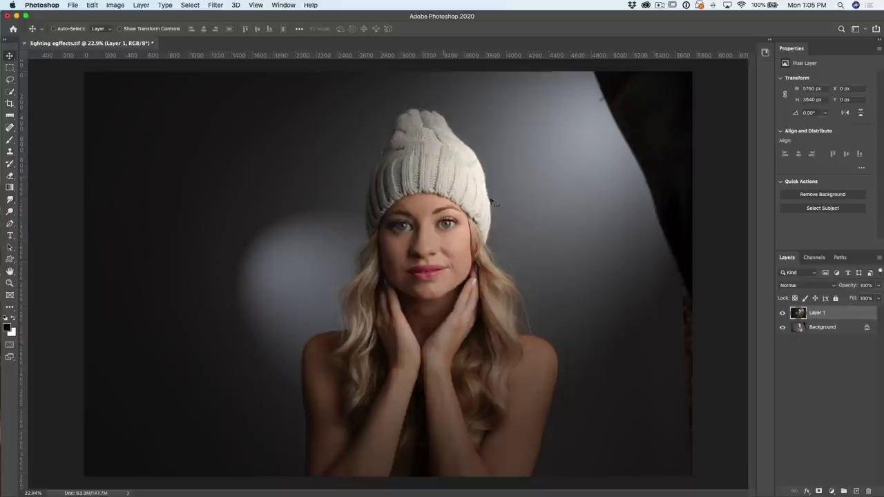
click(782, 313)
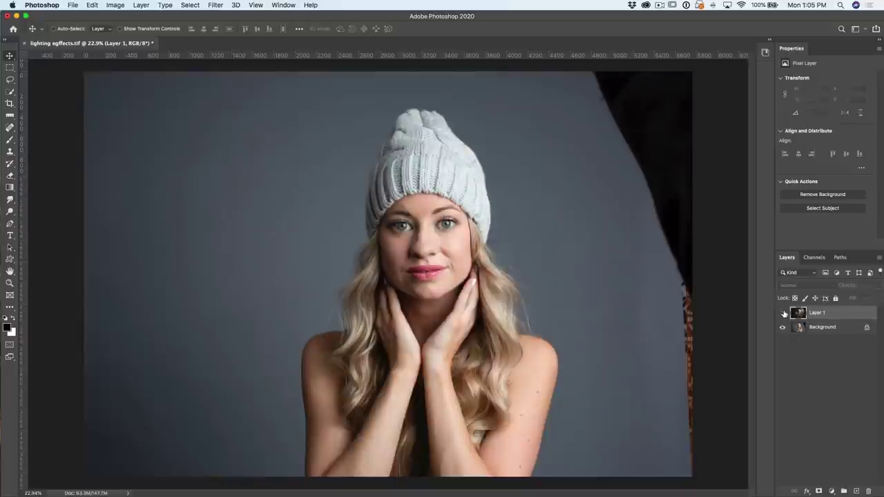
click(783, 313)
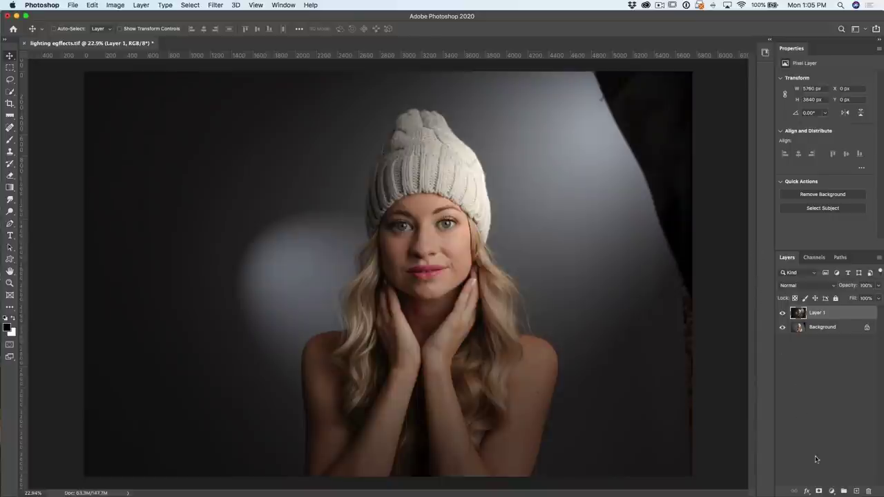
Add a Curves adjustment layer above Layer 1, raising the highlights to output 206 at input 190 and the shadow point to output 67
click(831, 491)
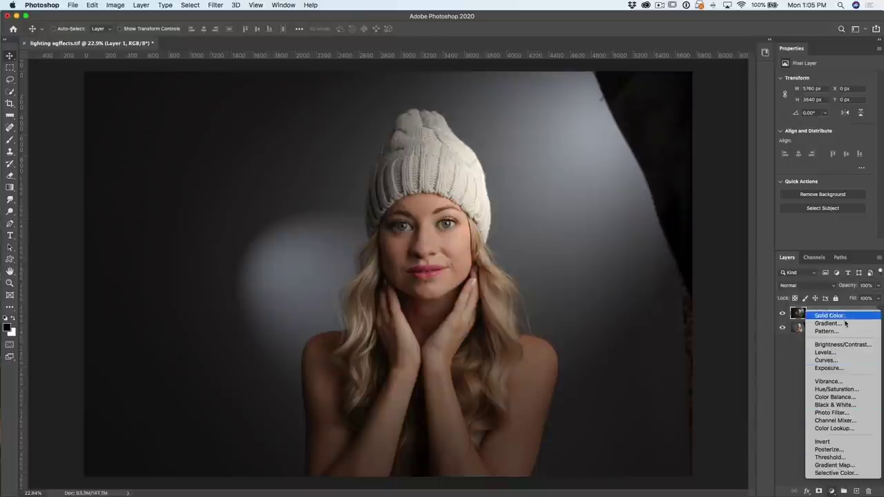
click(835, 362)
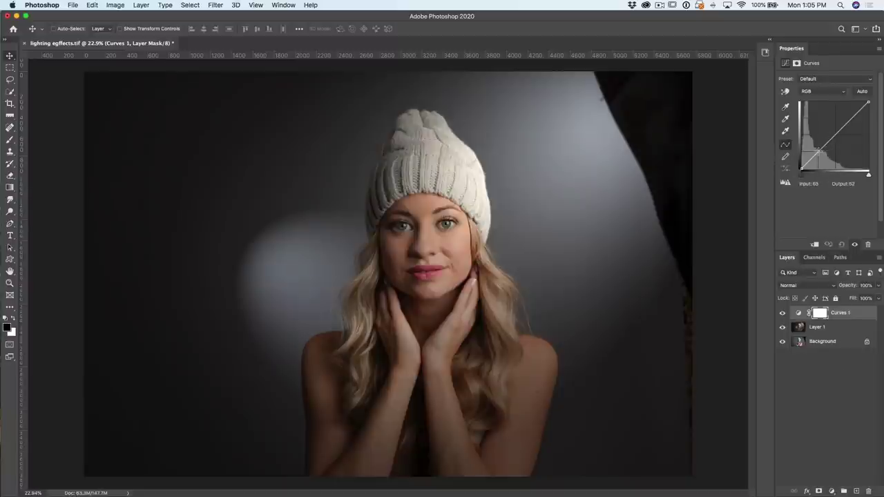
drag(819, 150, 818, 153)
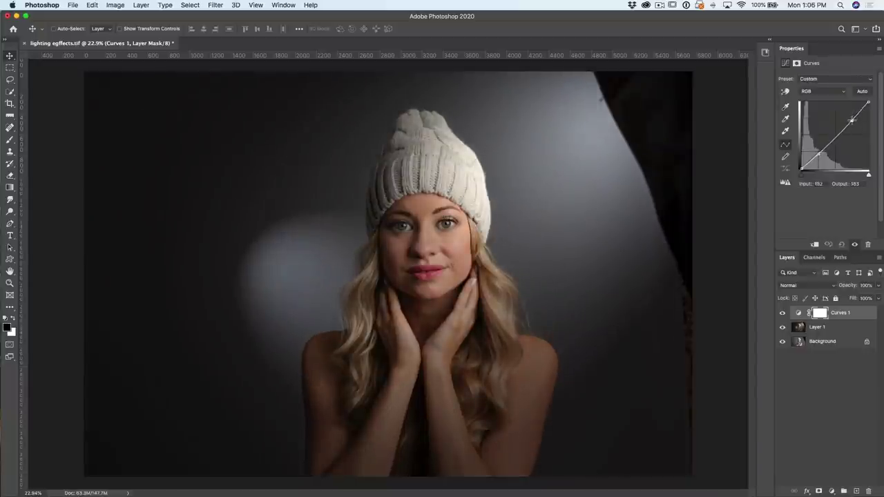
drag(852, 119, 851, 113)
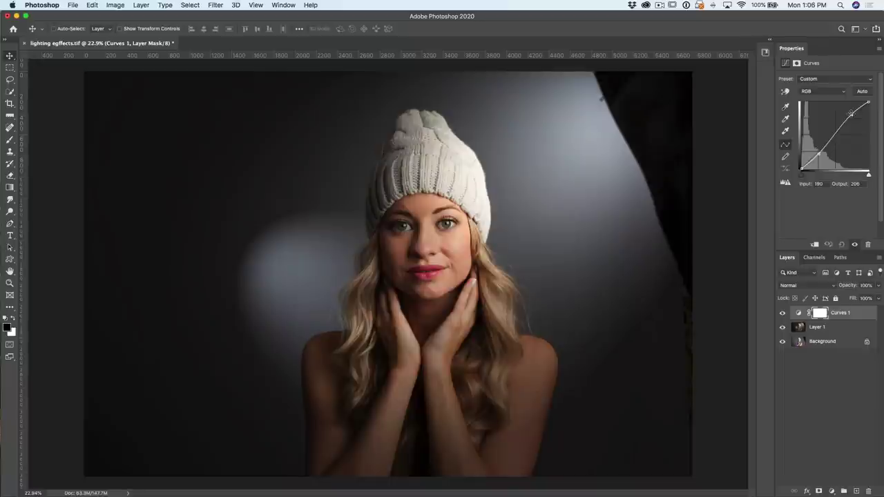
drag(818, 154, 817, 150)
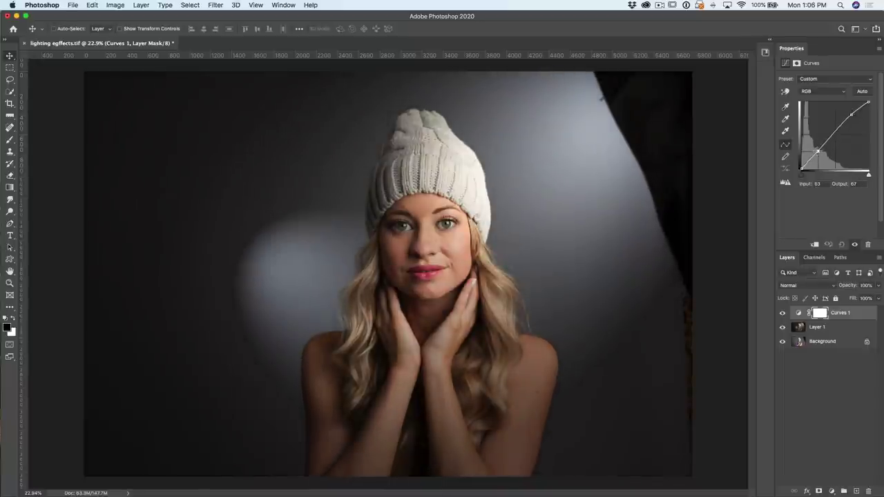
Compare the image with the Curves adjustment and Layer 1 hidden and shown
click(783, 314)
click(783, 314)
click(781, 327)
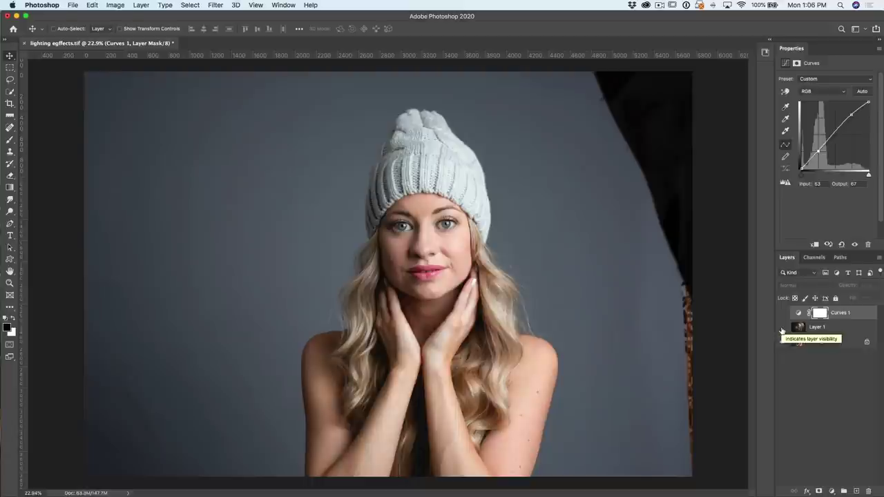
drag(781, 329, 781, 314)
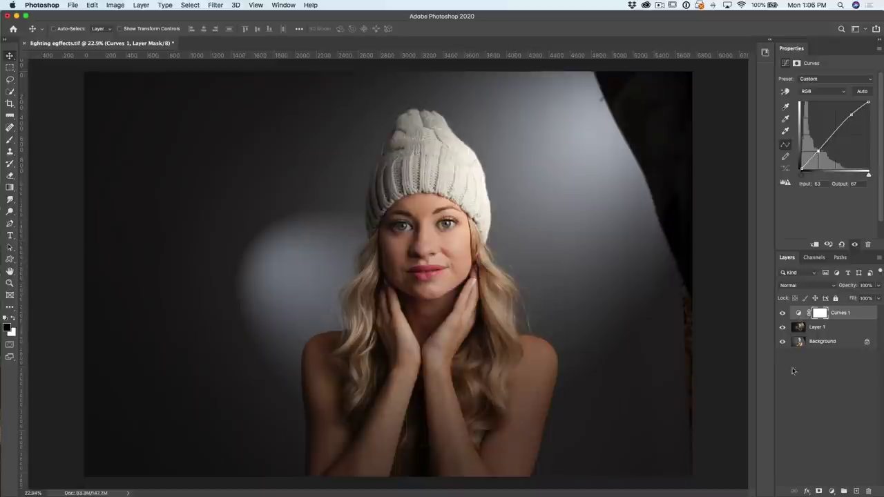
Add a Color Lookup adjustment layer above the Curves layer using the TealOrangePlusContrast.3DL look
click(831, 491)
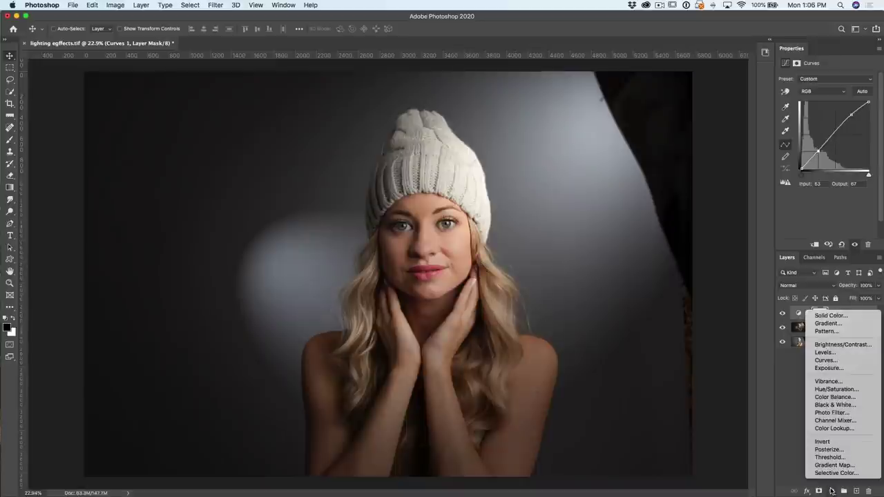
click(839, 429)
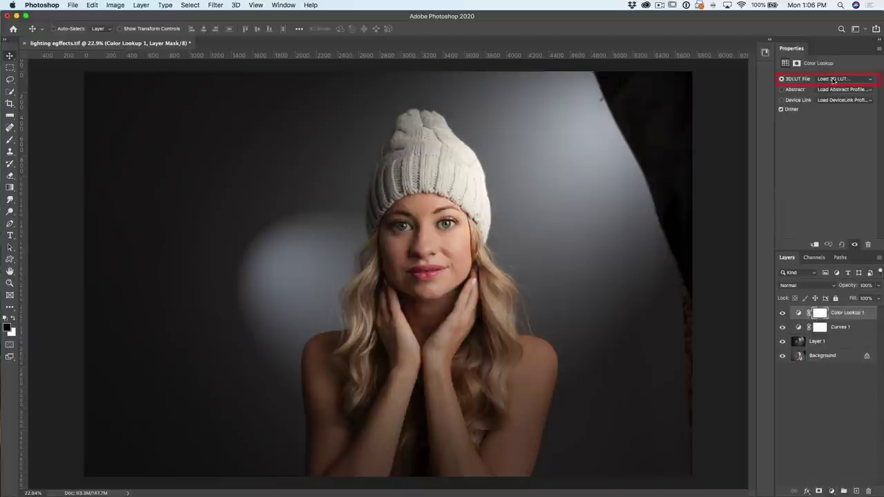
click(833, 79)
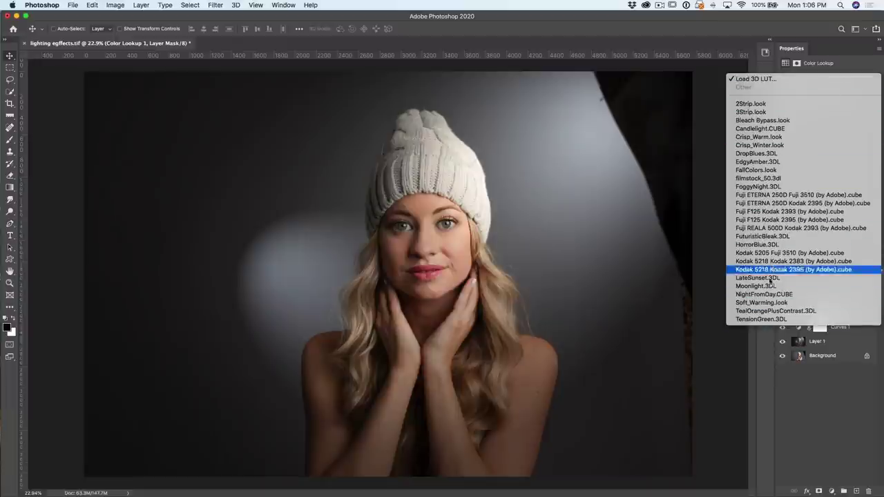
click(765, 312)
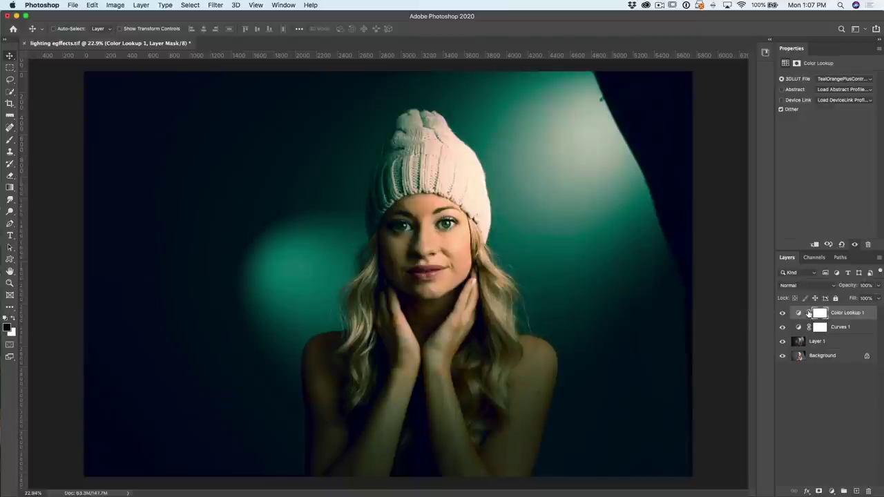
Try low opacities such as 10% and 20% on the Color Lookup layer, compare it on and off, and set the opacity to 24%
key(1)
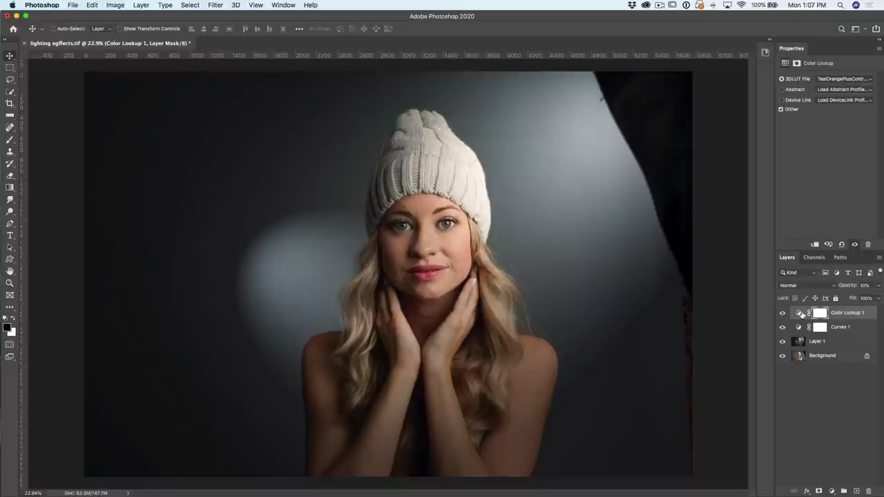
key(1)
key(3)
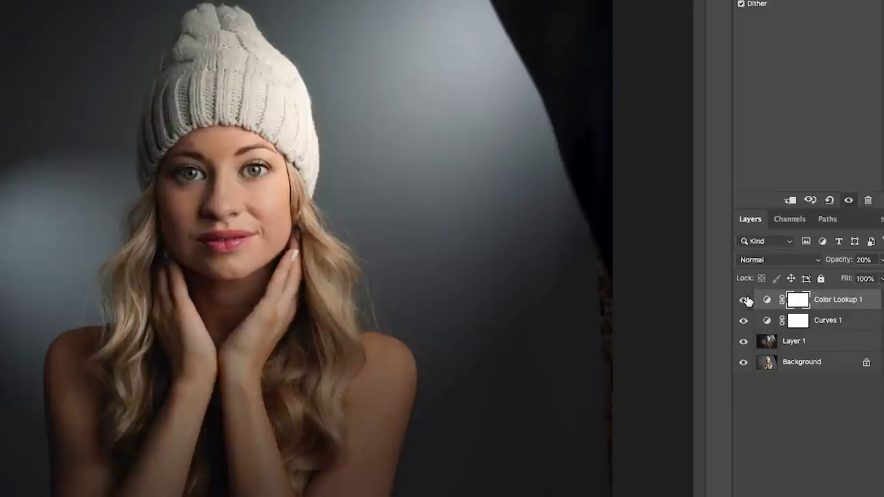
key(3)
key(1)
key(2)
click(743, 301)
click(742, 300)
drag(836, 261, 689, 289)
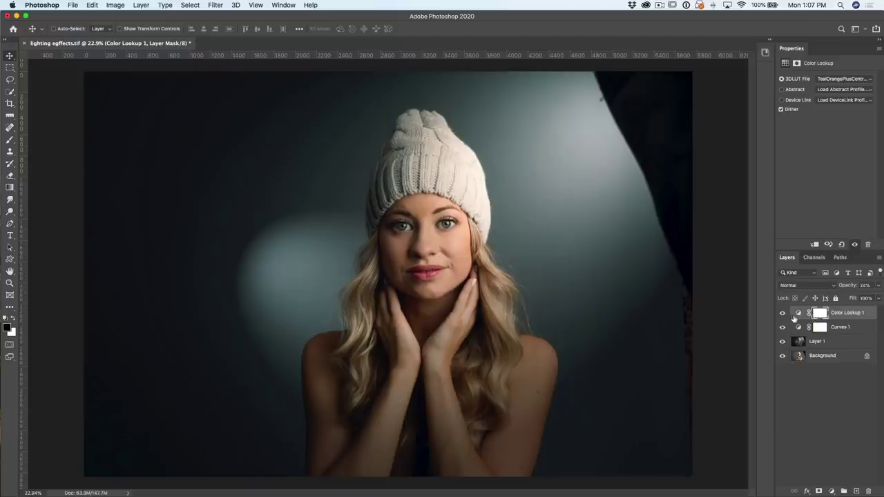
Compare the original photo with the finished look by hiding and showing the Color Lookup, Curves and Layer 1 layers
drag(784, 314, 782, 338)
click(782, 341)
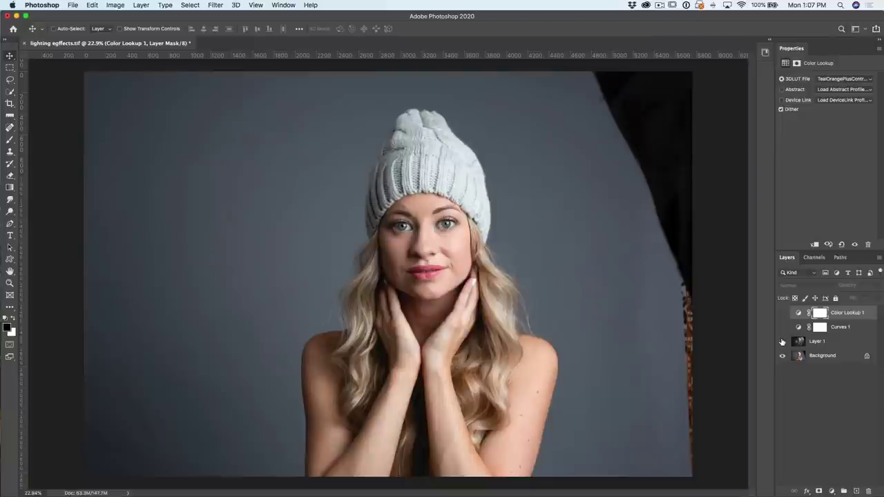
drag(782, 341, 784, 315)
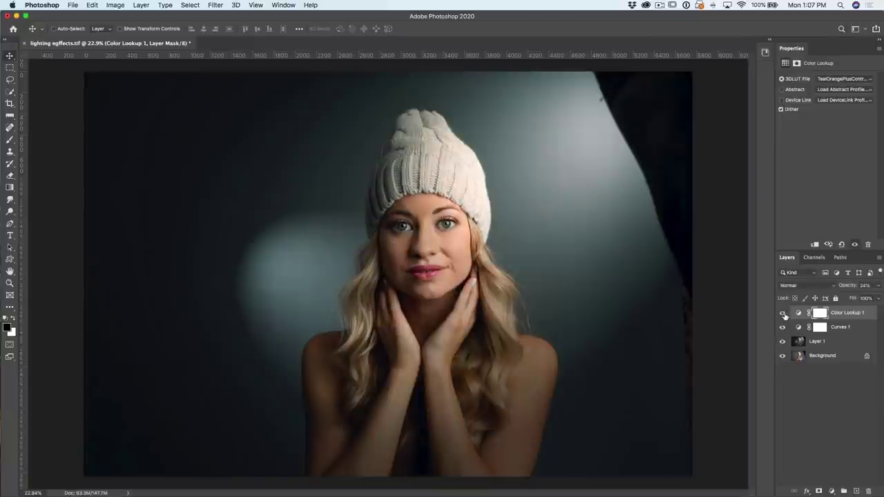